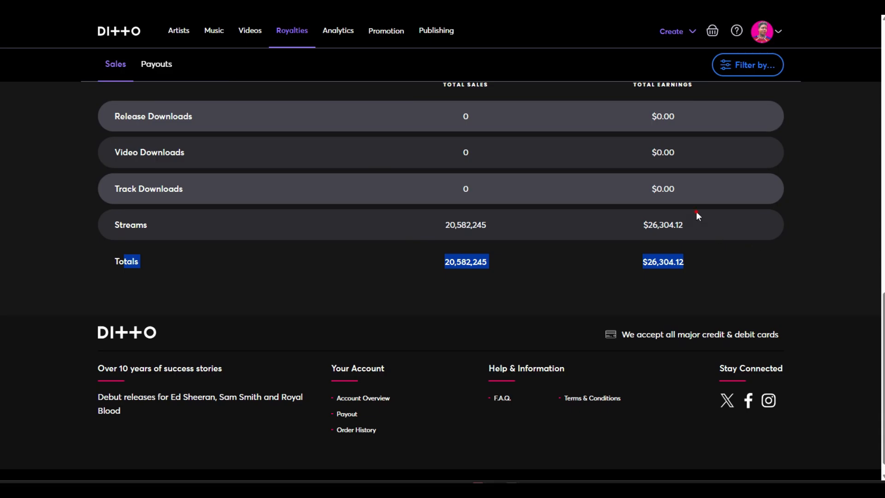
- Open Ditto Music's Payouts page and highlight the $26,304.125 current balance figures
left_click(113, 184)
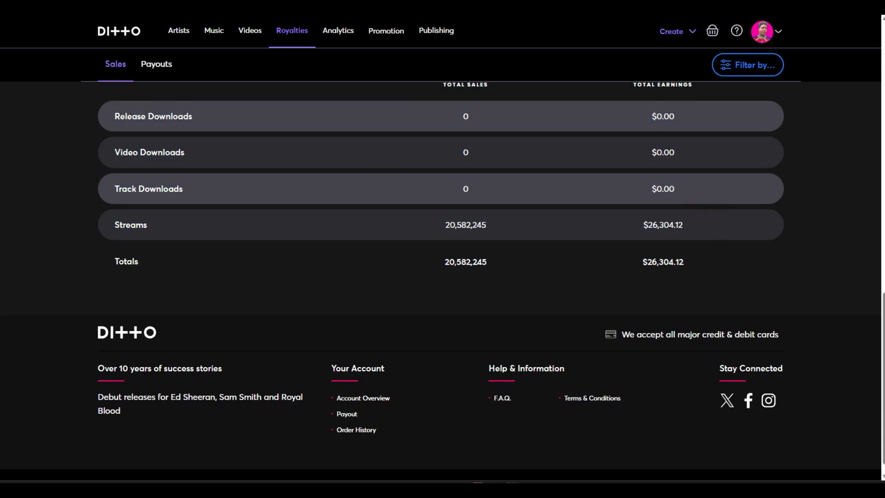
left_click(157, 63)
left_click_drag(77, 132, 512, 273)
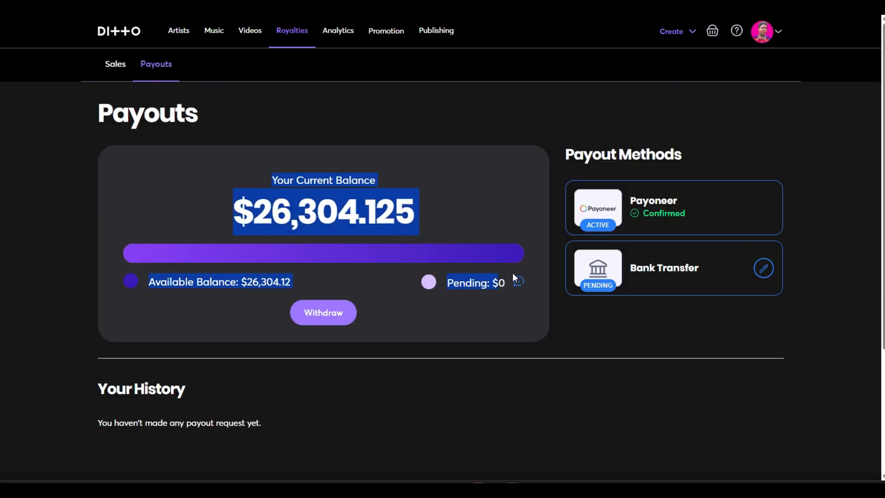
left_click(549, 328)
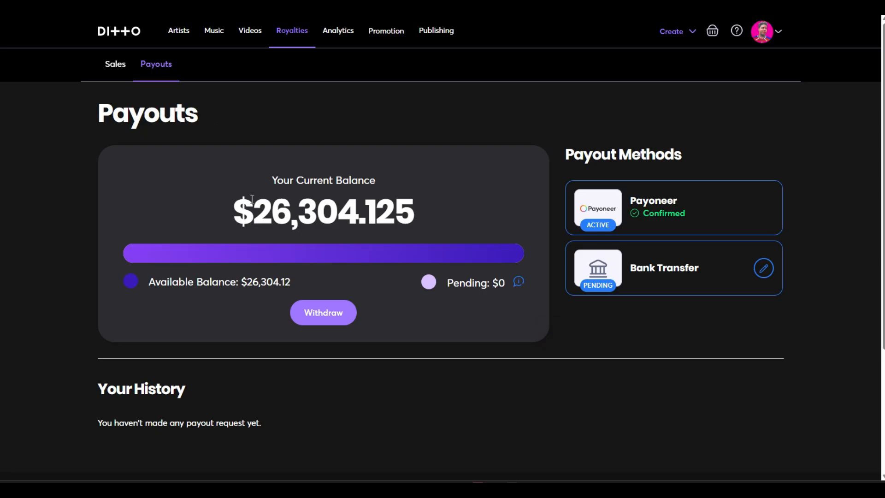
key("alt+Tab")
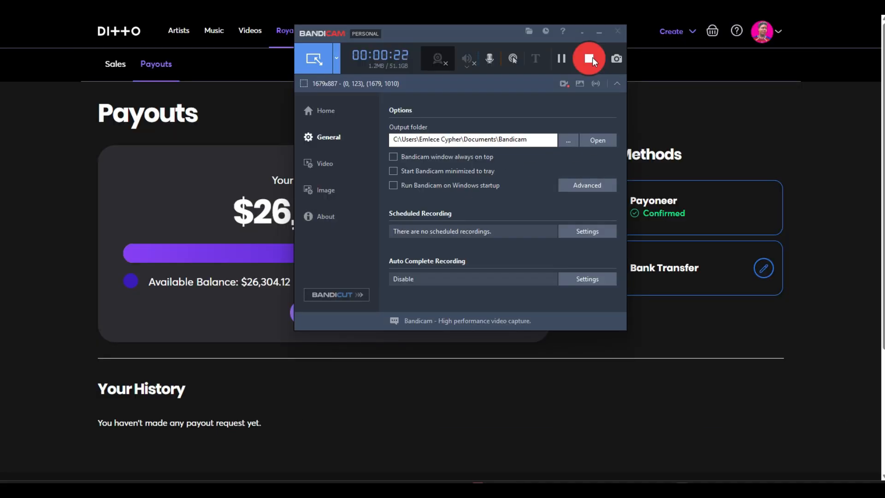
- Show CyyBot's Profile Cloner settings (Brave, clone from Default, 3 profiles) and launch Brave
left_click(590, 55)
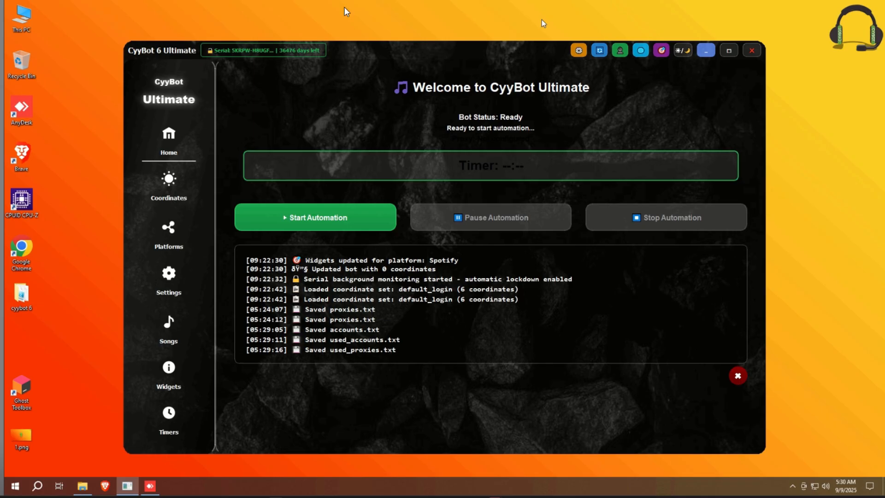
left_click(166, 282)
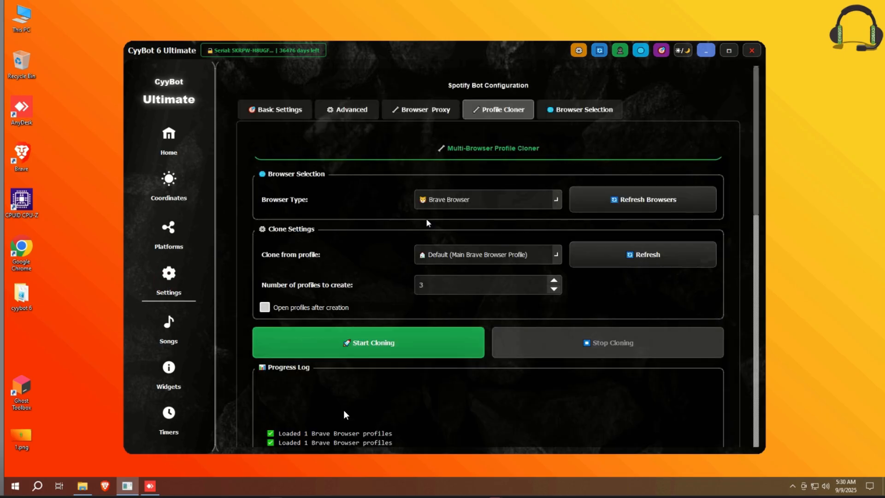
scroll(339, 426, "down", 1)
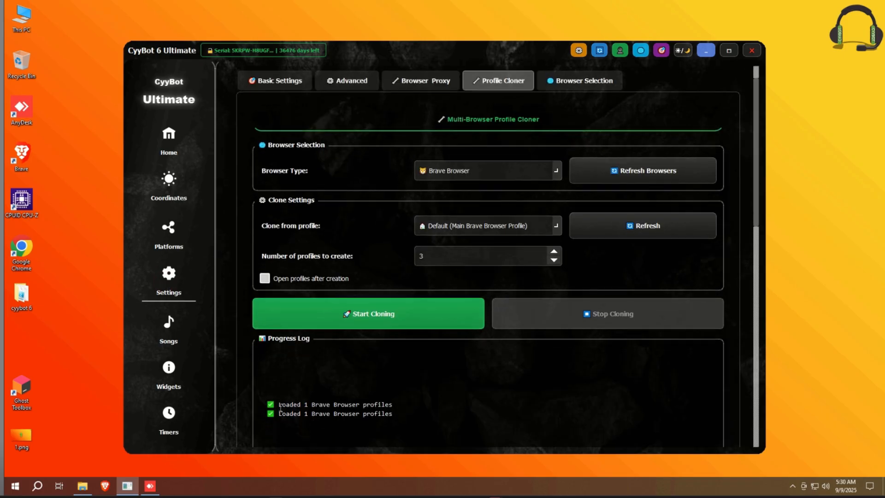
double_click(20, 151)
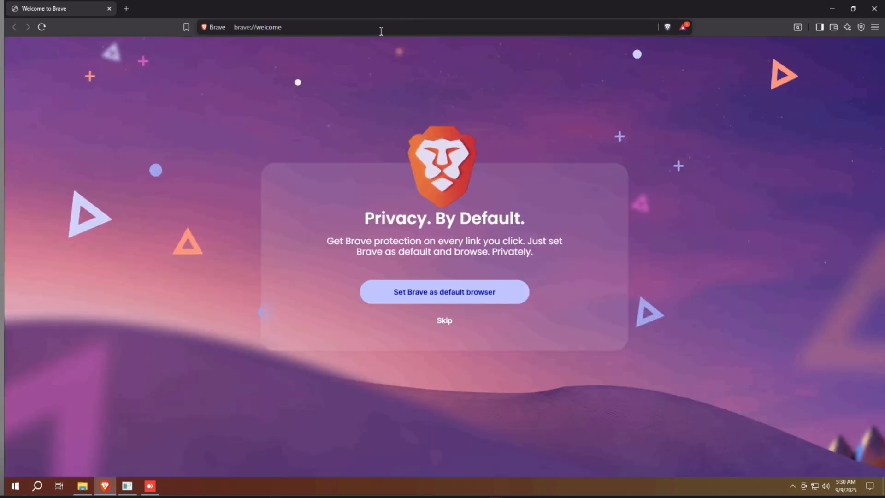
- Accept making Brave the default browser and return to the CyyBot window
left_click(382, 28)
left_click(462, 300)
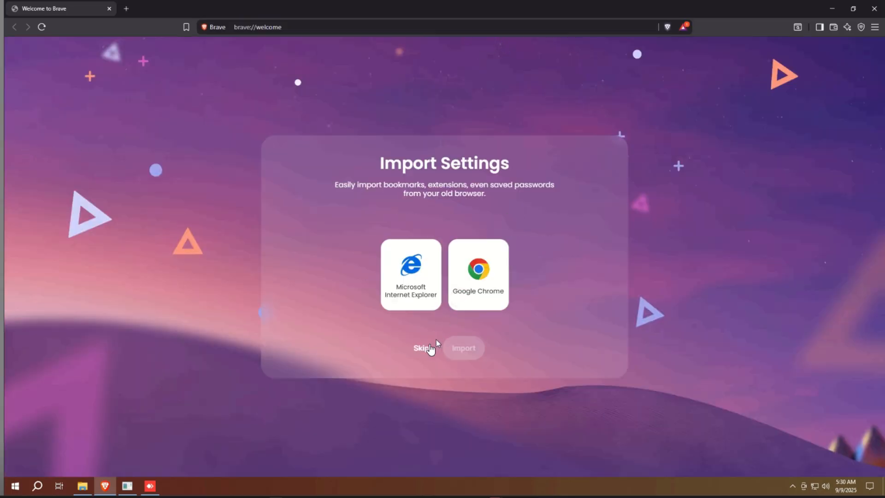
left_click(333, 25)
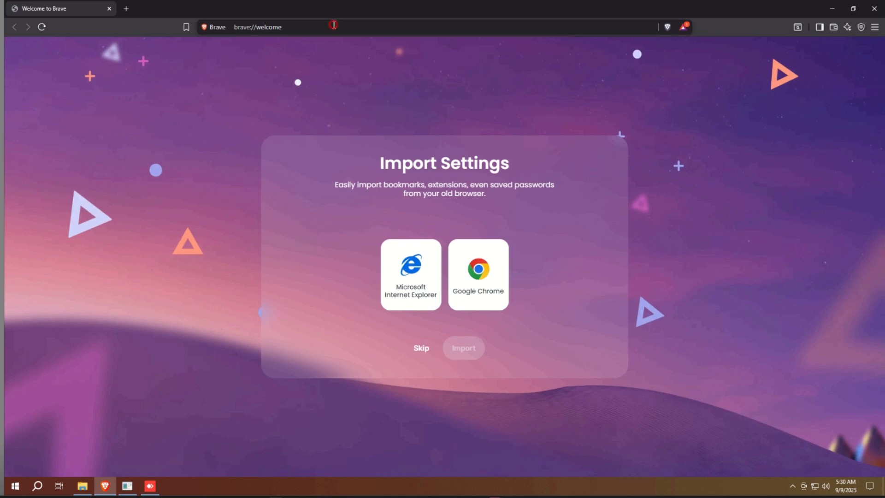
key("alt+Tab")
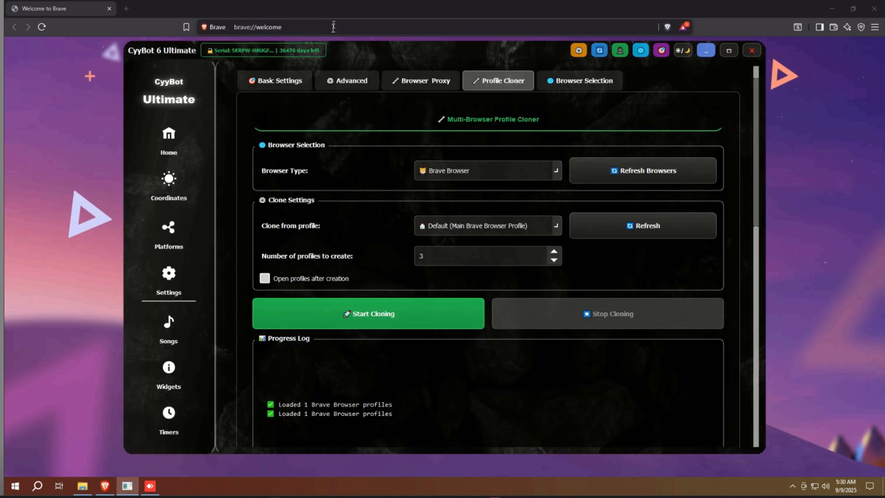
- Open the FoxyProxy store page from CyyBot's Home Coordinates quick start guide
left_click(203, 136)
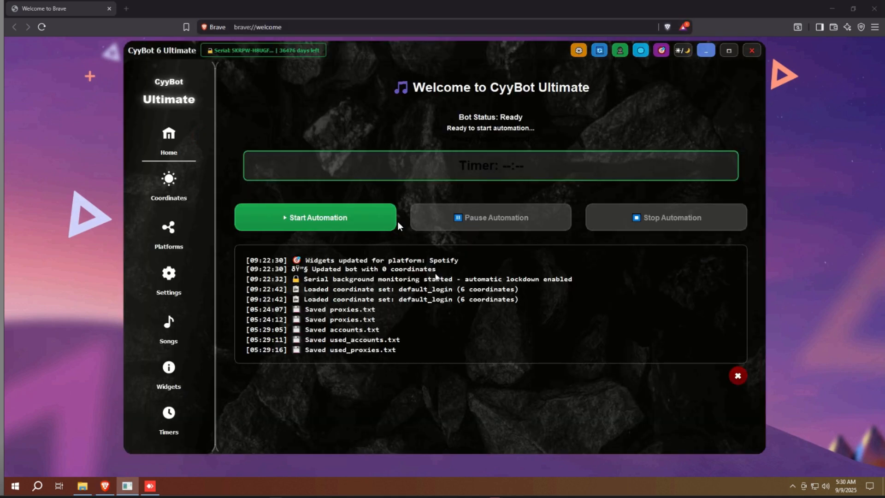
left_click(165, 193)
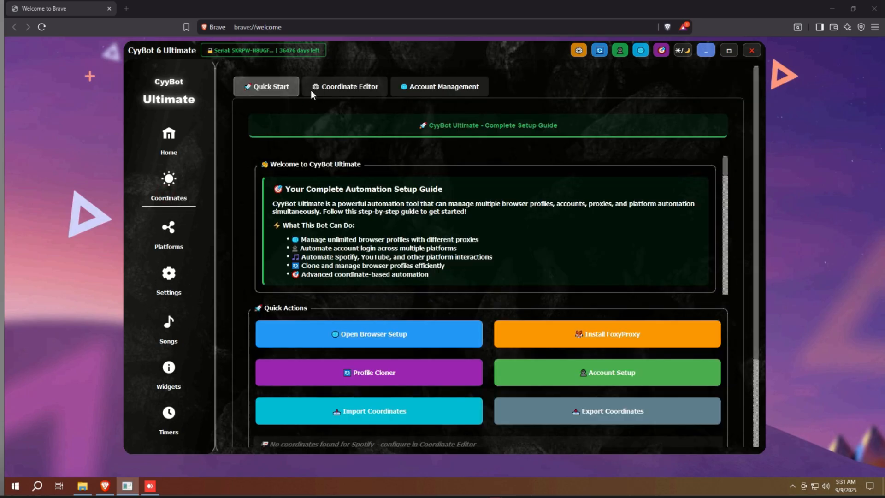
left_click(564, 328)
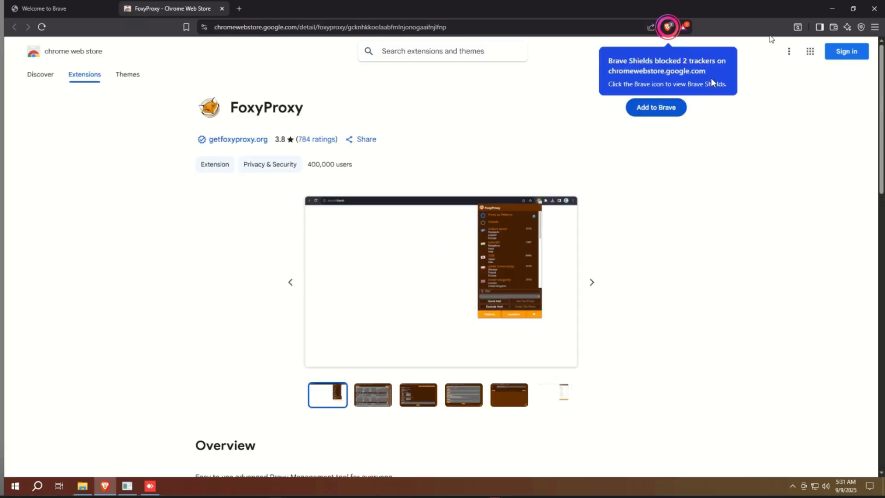
- Add FoxyProxy to Brave, pin it to the toolbar, and check its popup
left_click(655, 109)
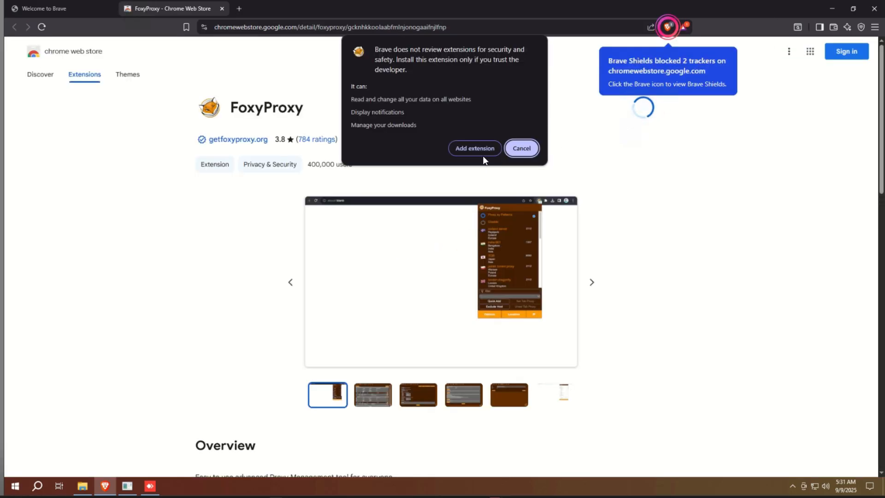
left_click(475, 149)
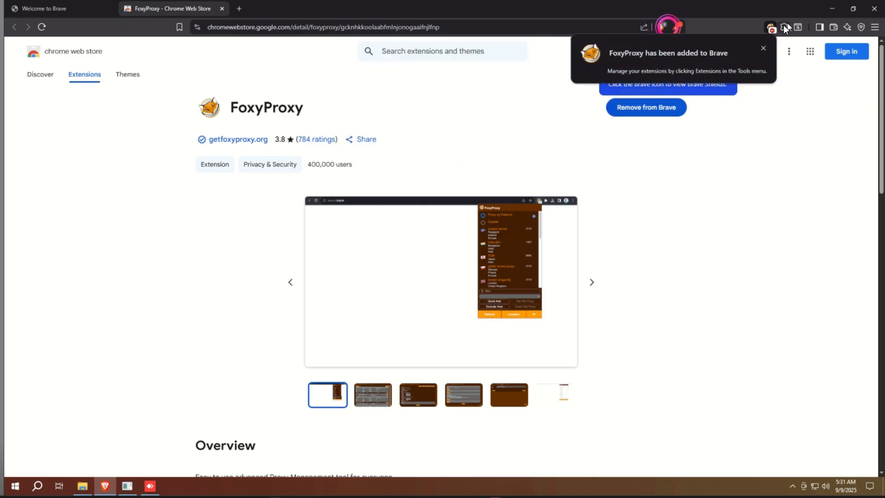
left_click(785, 27)
left_click(753, 97)
left_click(771, 27)
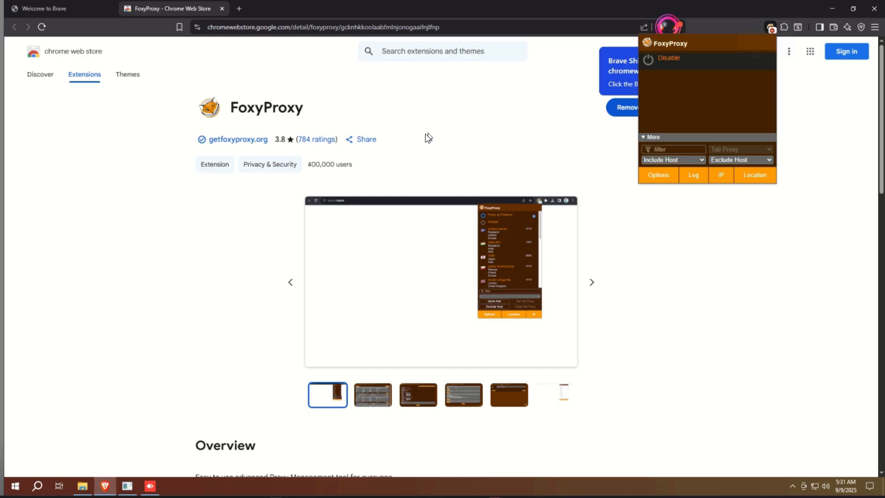
left_click(436, 141)
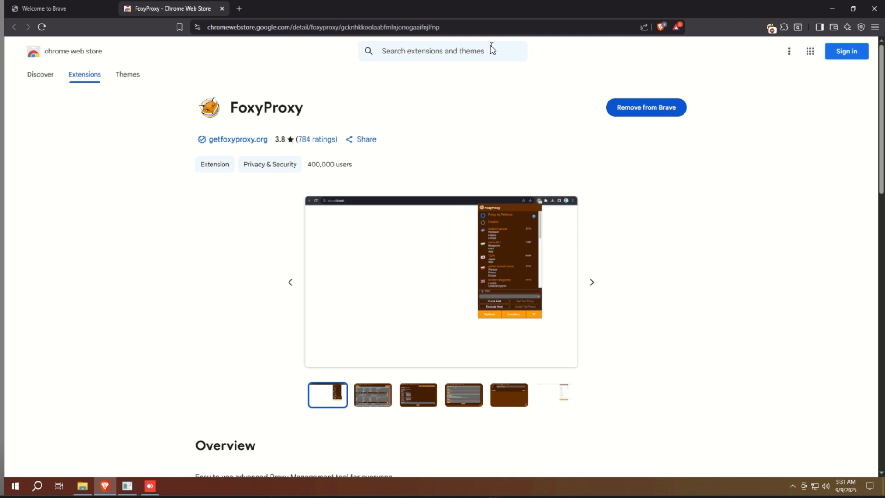
- Load soundcloud.com in Brave
left_click(669, 24)
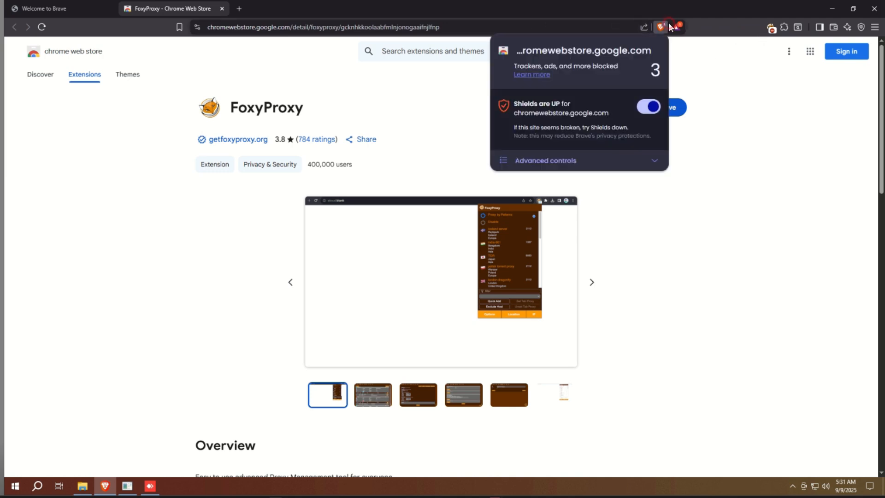
double_click(510, 41)
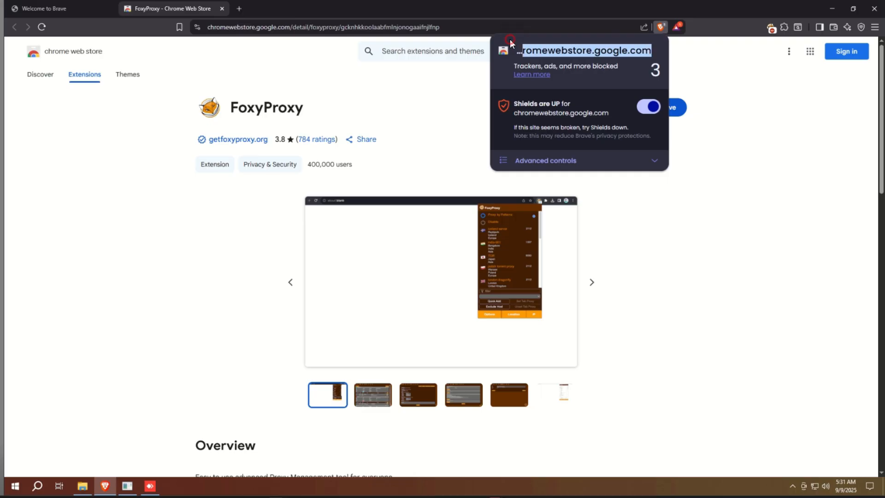
left_click(530, 27)
type("soundcloud.com")
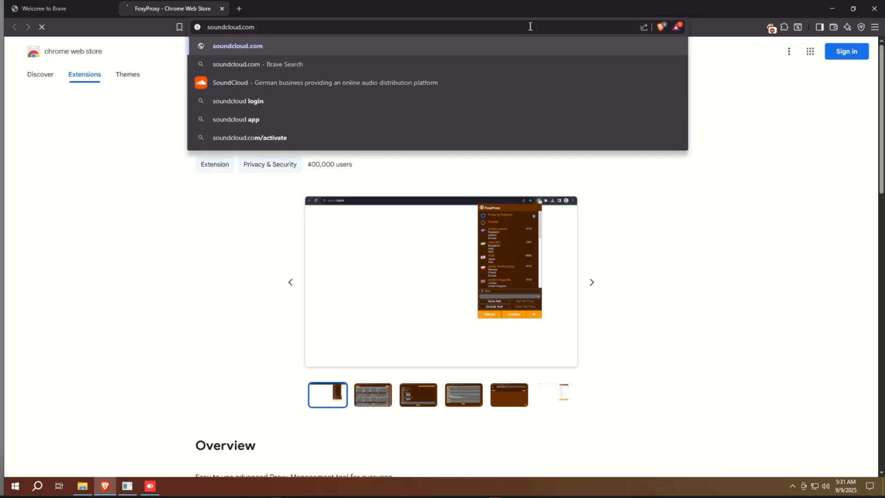
key("Return")
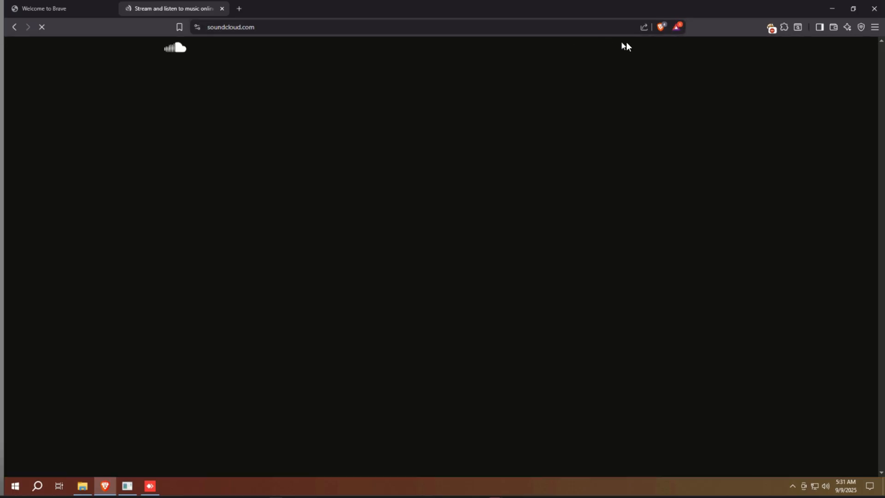
- Set global Shields defaults to trackers & ads blocking Disabled and Allow all cookies
left_click(662, 27)
left_click(575, 160)
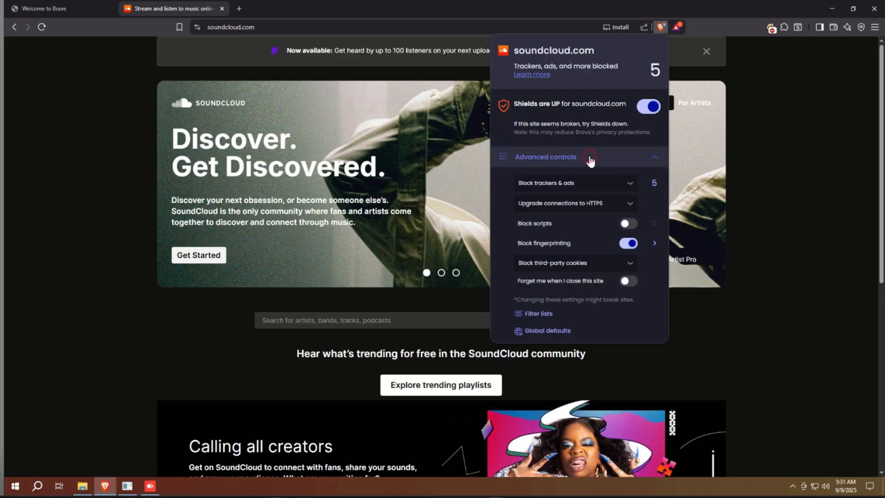
left_click(564, 330)
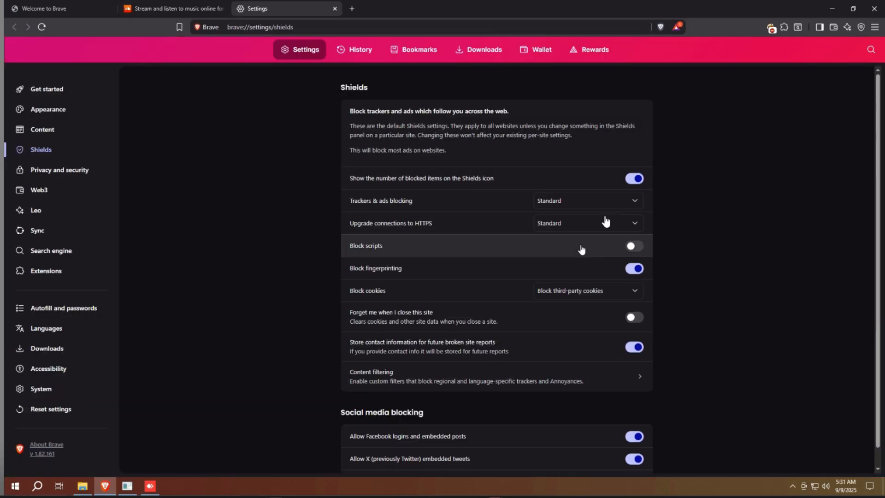
left_click(607, 204)
left_click(584, 256)
left_click(575, 296)
left_click(579, 273)
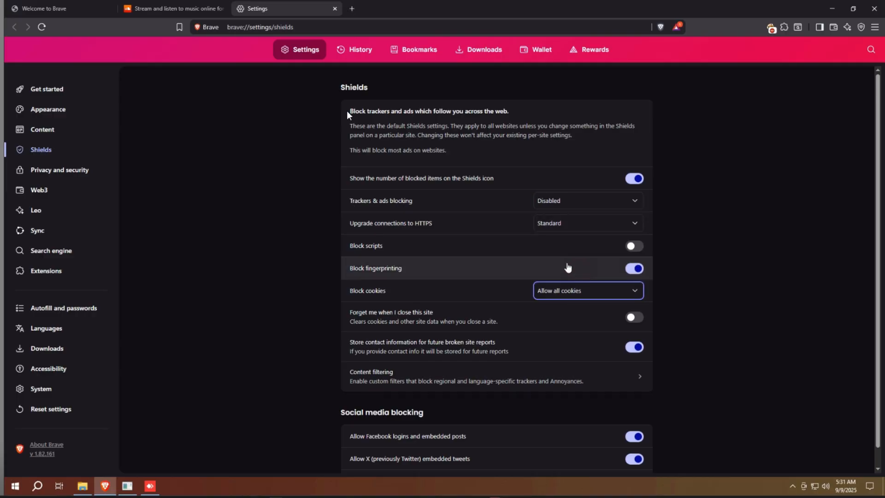
left_click(335, 8)
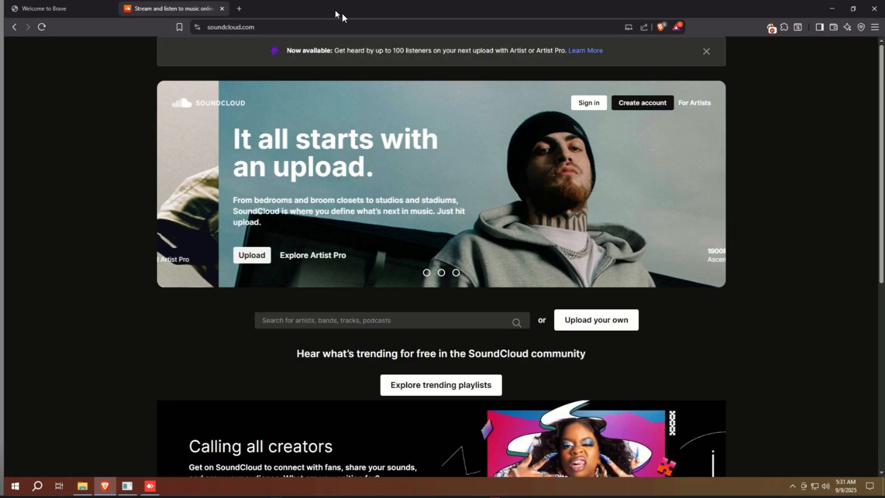
- Reload soundcloud.com and accept its cookie consent
left_click(369, 26)
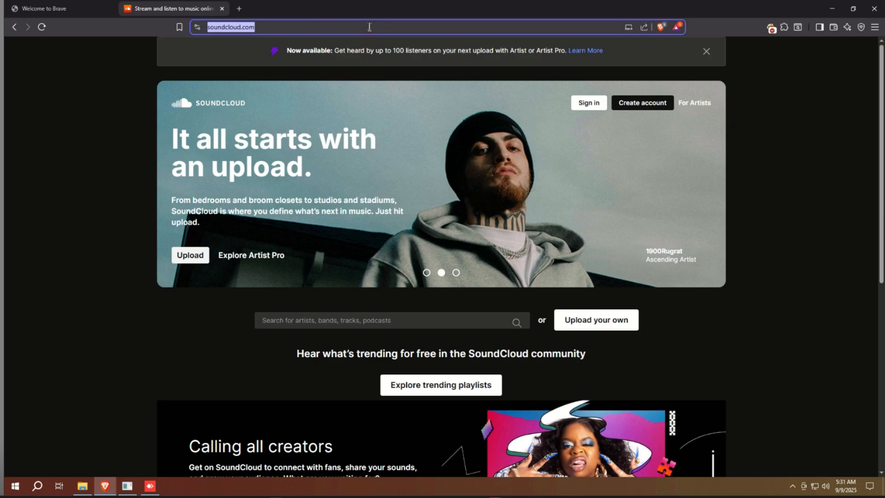
key("Return")
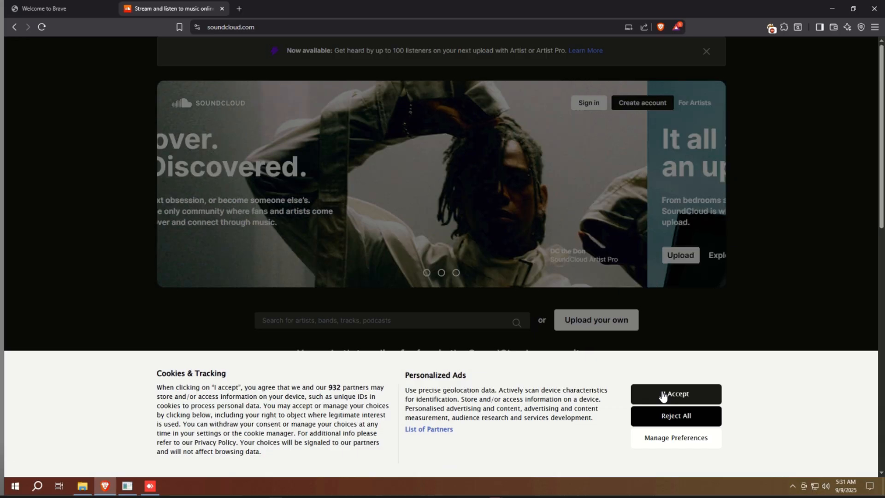
left_click(662, 395)
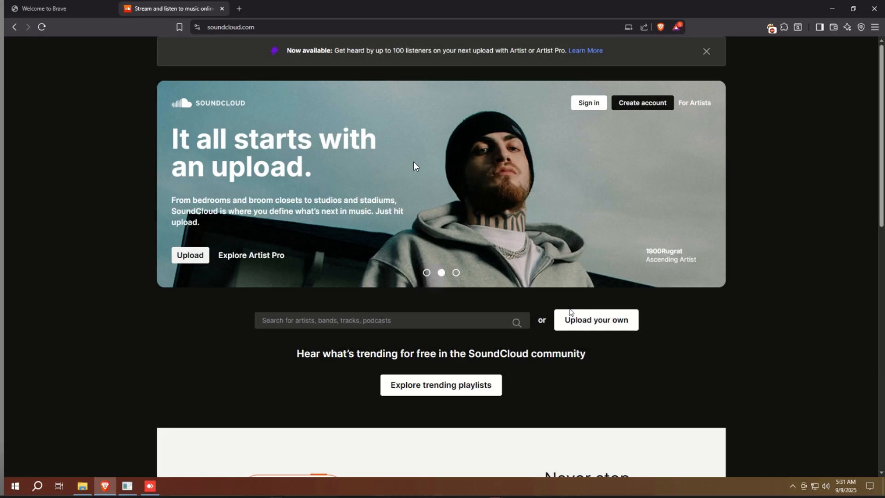
- Go to spotify.com, close the Welcome to Brave tab, and allow Widevine
left_click(331, 25)
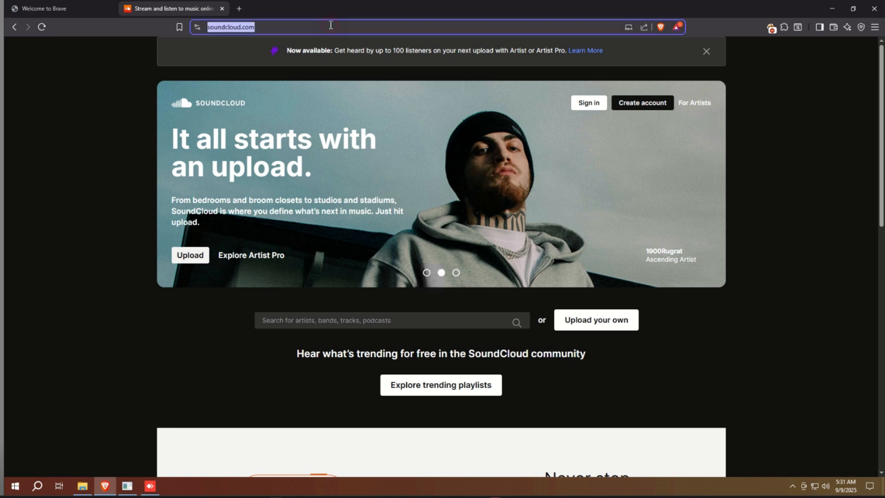
type("spotify.com")
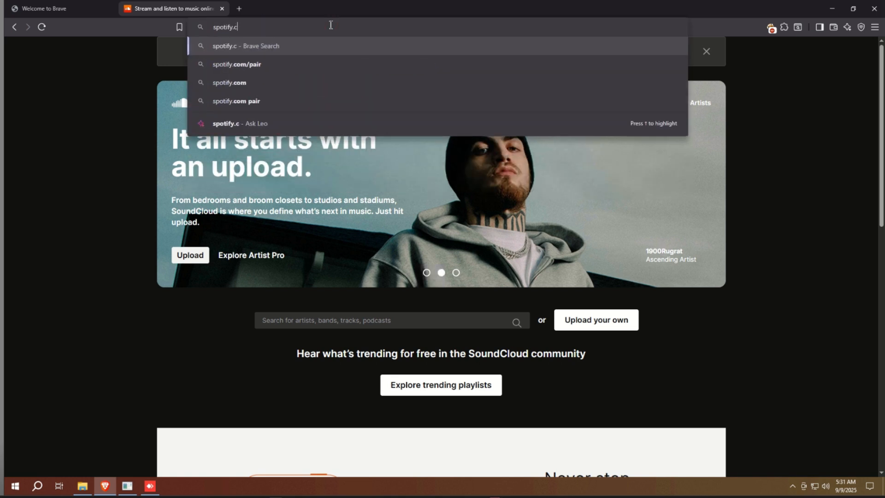
key("Return")
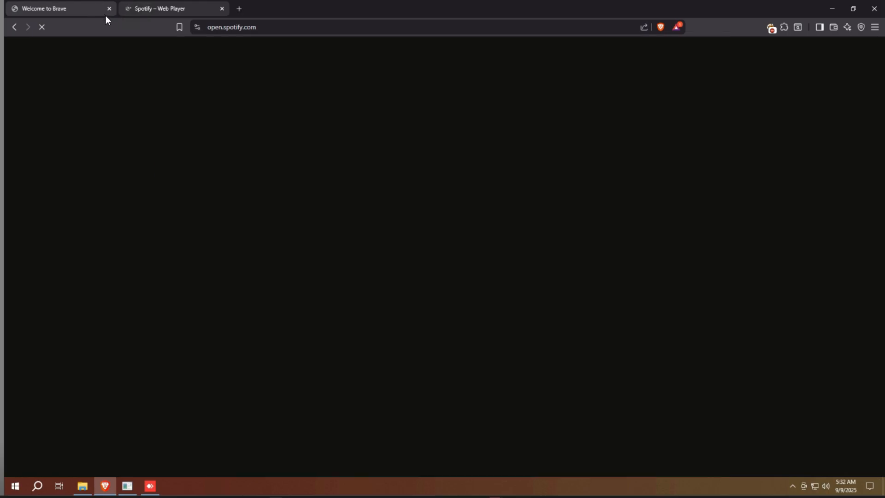
left_click(106, 15)
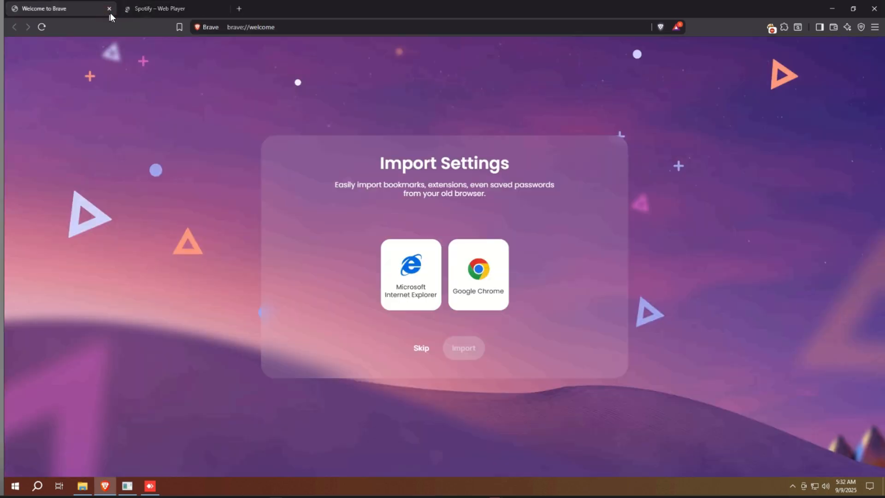
left_click(110, 10)
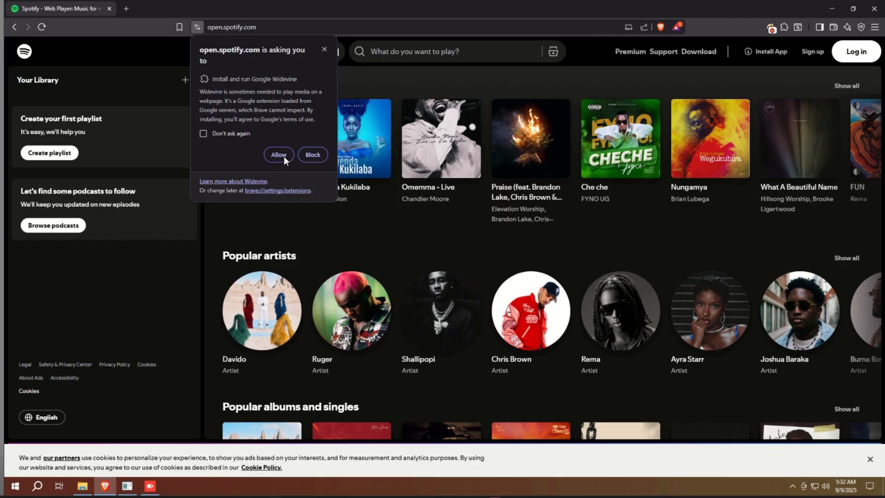
left_click(284, 157)
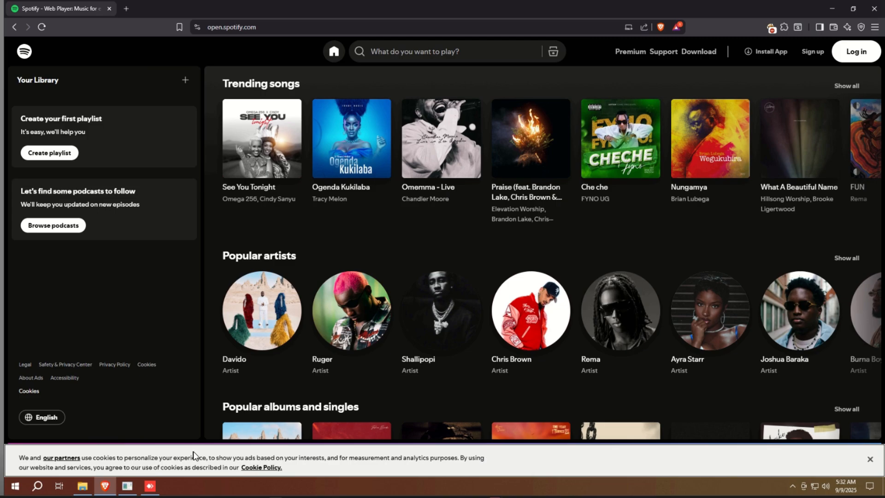
- Review Spotify's Cookie Policy, close it, and bring up the FoxyProxy popup
left_click(259, 469)
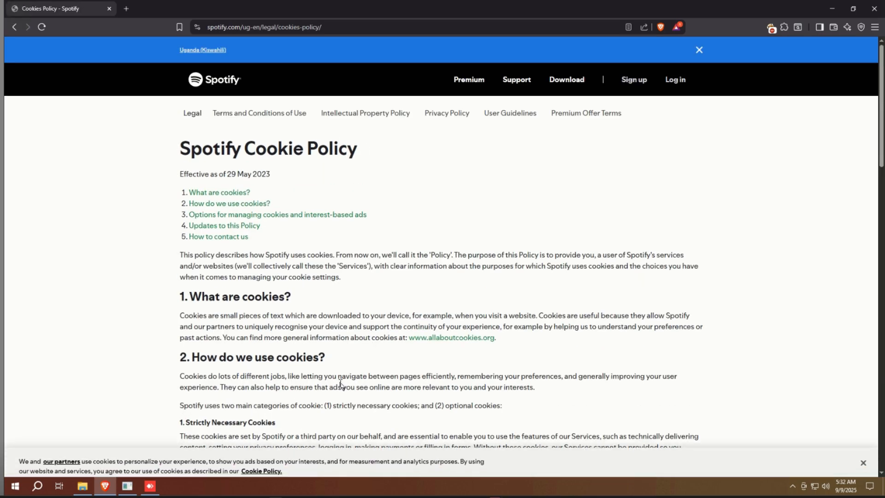
scroll(341, 383, "down", 15)
scroll(341, 384, "up", 15)
scroll(341, 384, "down", 20)
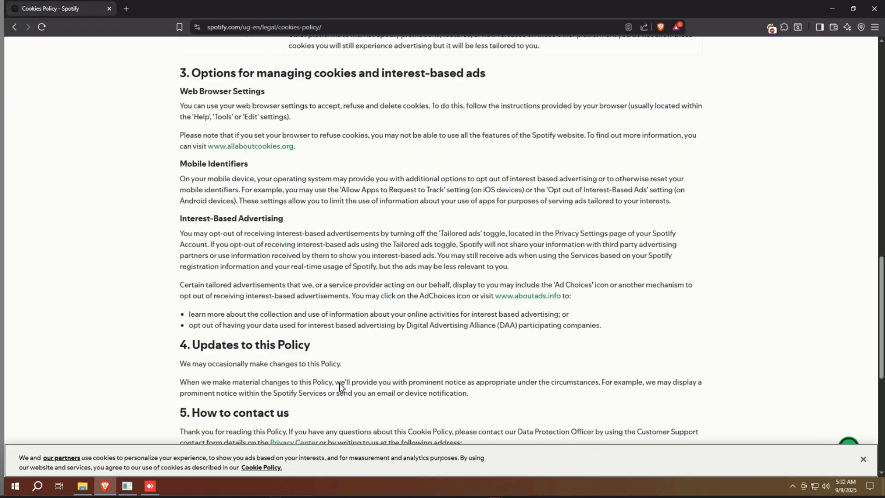
left_click(14, 23)
left_click(148, 364)
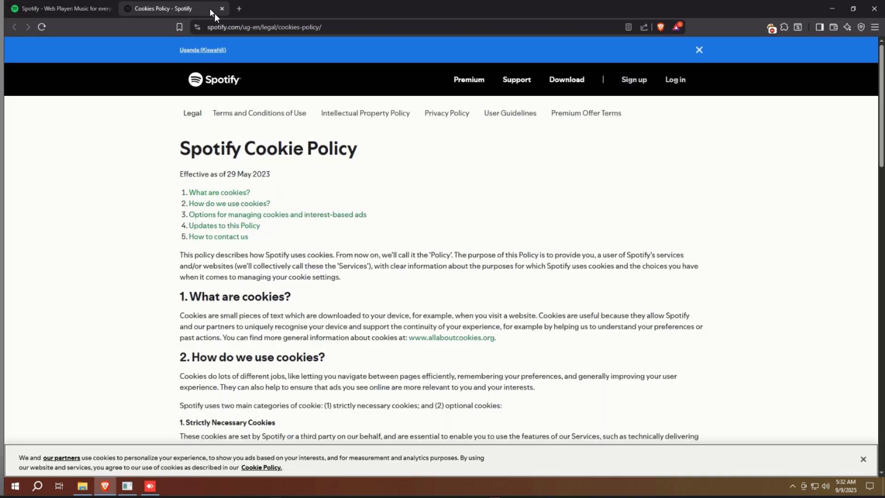
left_click(222, 9)
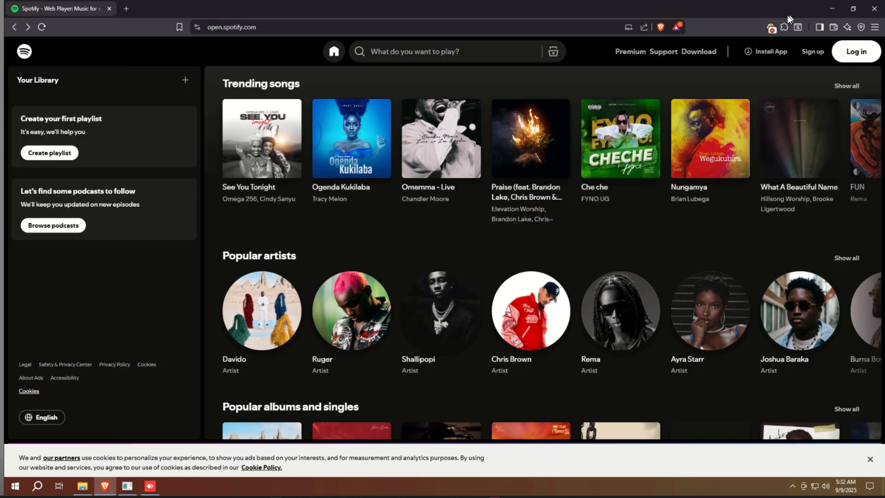
left_click(770, 28)
- Add an HTTP proxy with hostname 12 and port 12 in FoxyProxy Options, then return to Spotify
left_click(660, 180)
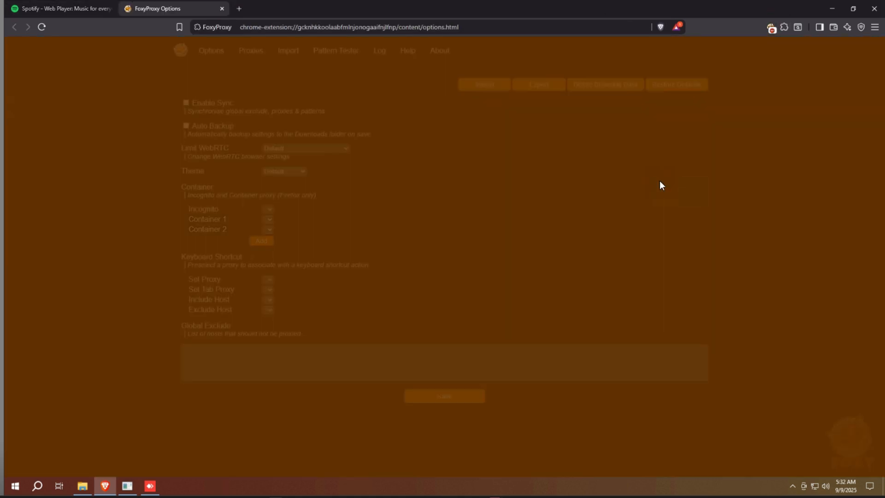
left_click(257, 48)
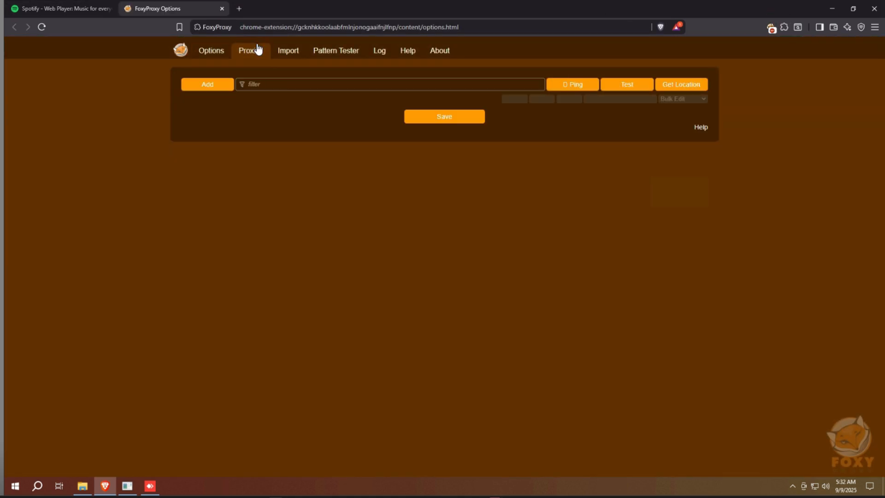
left_click(221, 85)
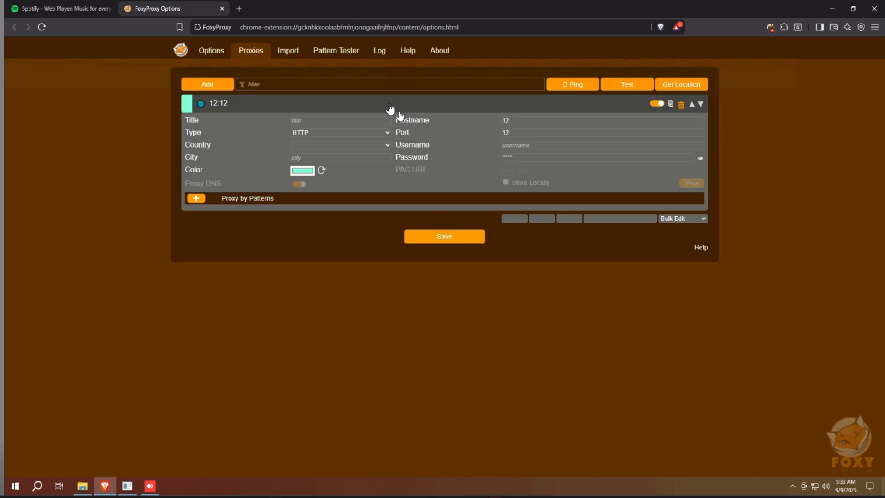
left_click(235, 110)
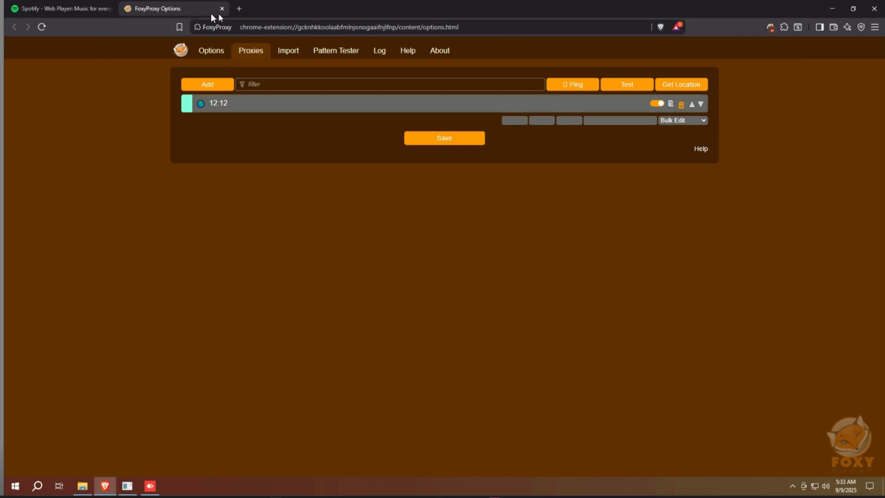
left_click(83, 10)
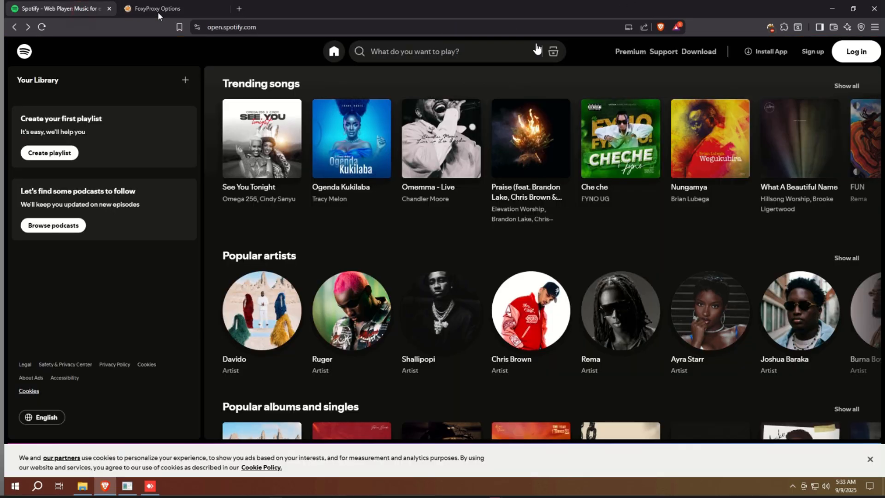
- Turn Shields off for open.spotify.com and search for applemusic in a new tab
left_click(660, 29)
left_click(648, 106)
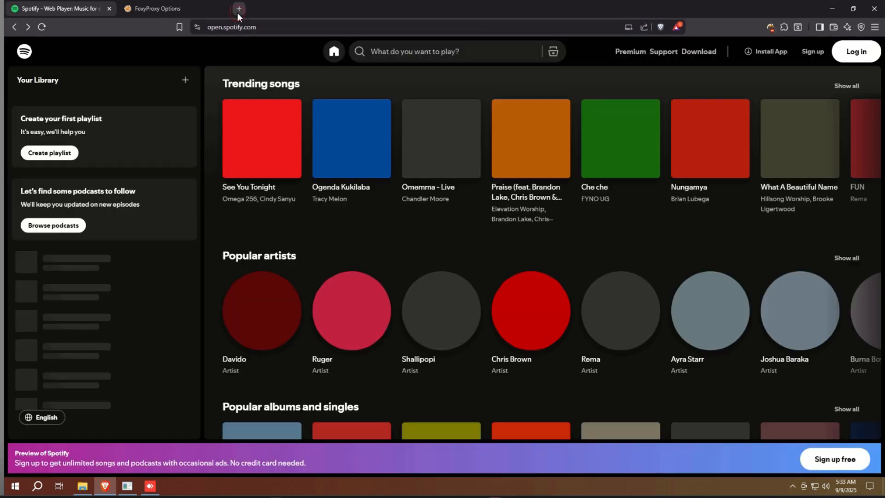
left_click(238, 8)
type("applemusic")
key("Return")
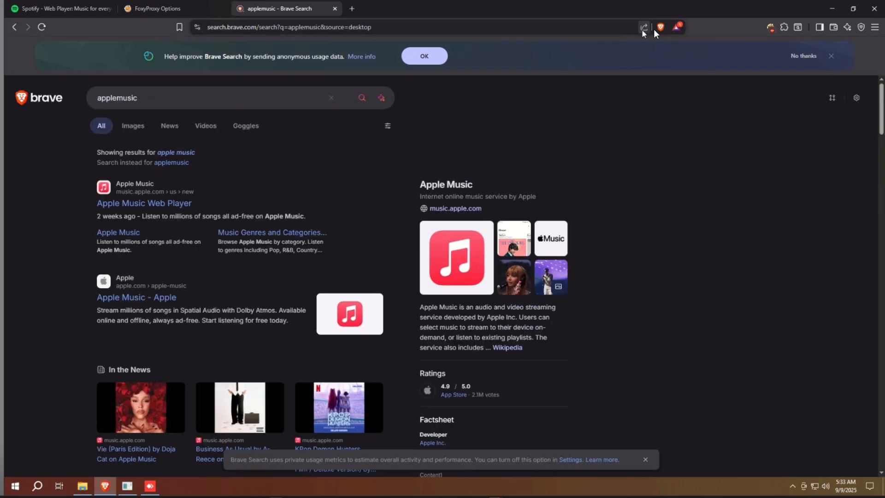
left_click(664, 28)
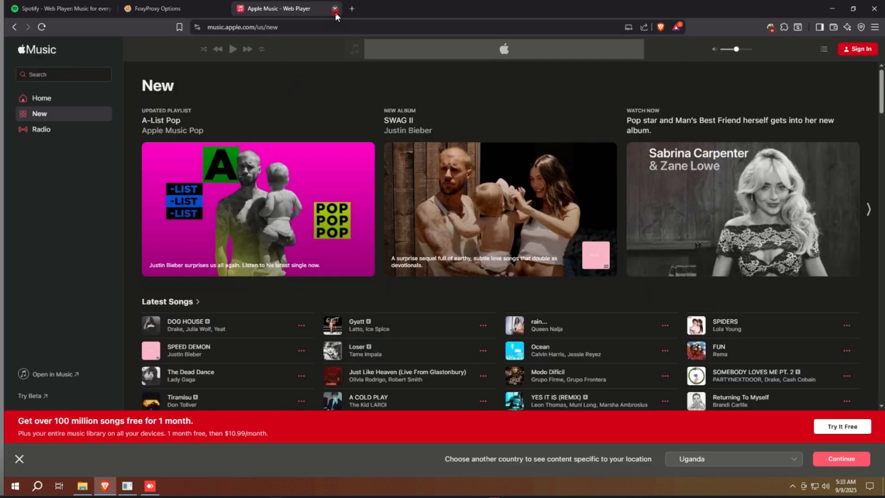
- Close the Apple Music, FoxyProxy Options and Spotify tabs, shutting the Brave window
left_click(335, 9)
left_click(224, 10)
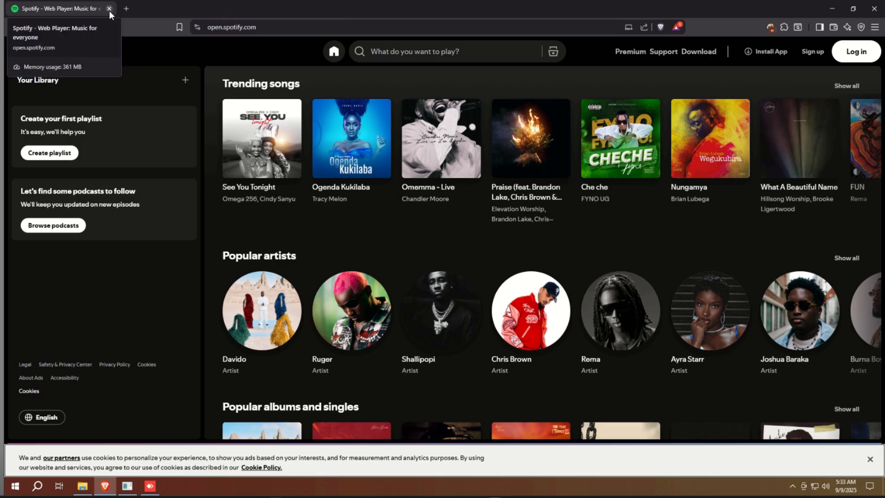
left_click(109, 9)
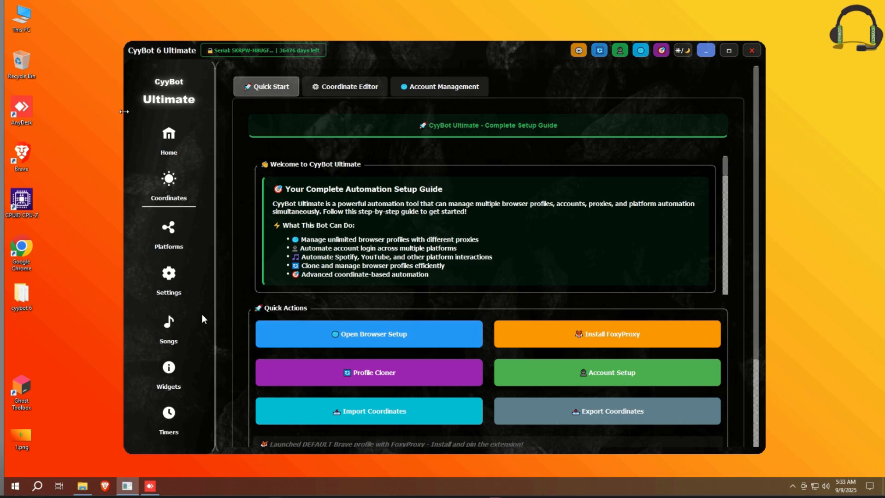
- Change the Profile Cloner's number of profiles to create from 3 to 60
left_click(168, 275)
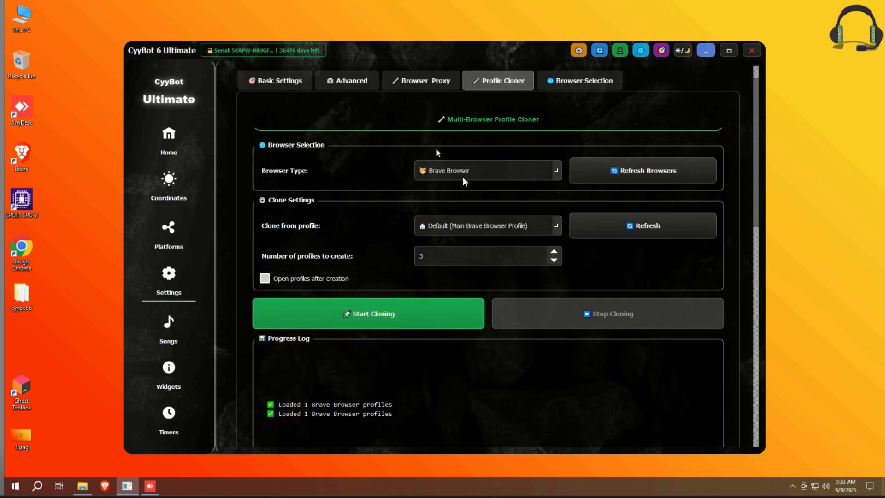
left_click(492, 257)
double_click(493, 258)
type("60")
- Start cloning the Default Brave profile and follow the progress log
mouse_move(473, 51)
left_mouse_down()
mouse_move(367, 388)
mouse_move(425, 129)
mouse_move(473, 60)
left_mouse_up()
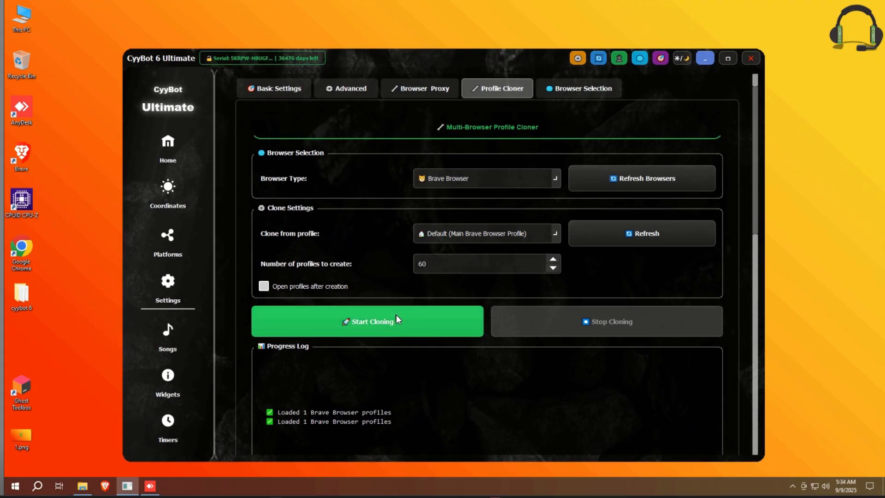
left_click(416, 307)
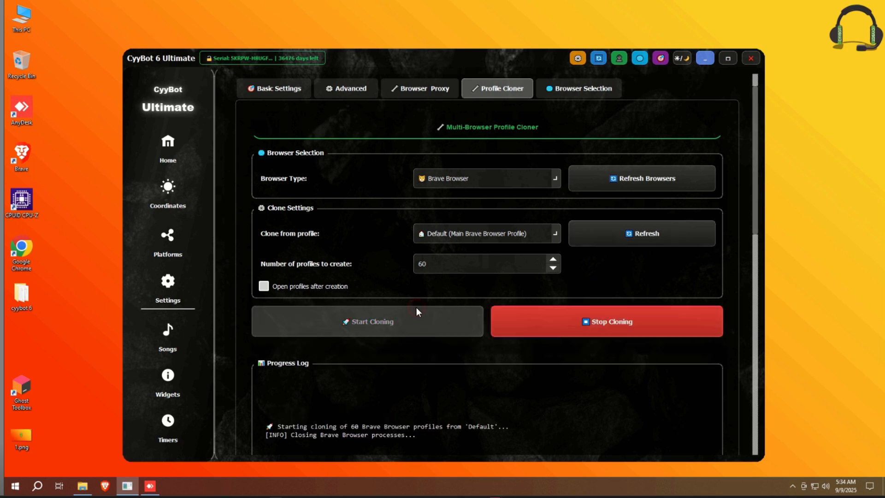
scroll(354, 242, "down", 4)
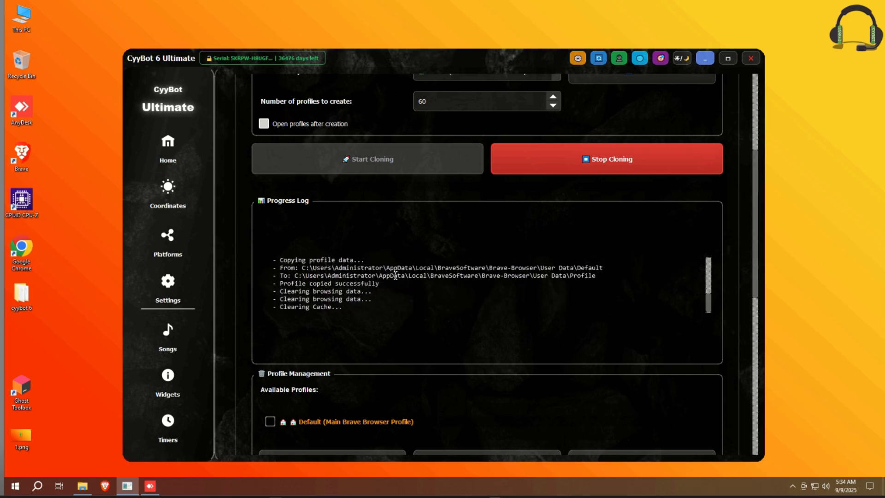
scroll(396, 281, "down", 6)
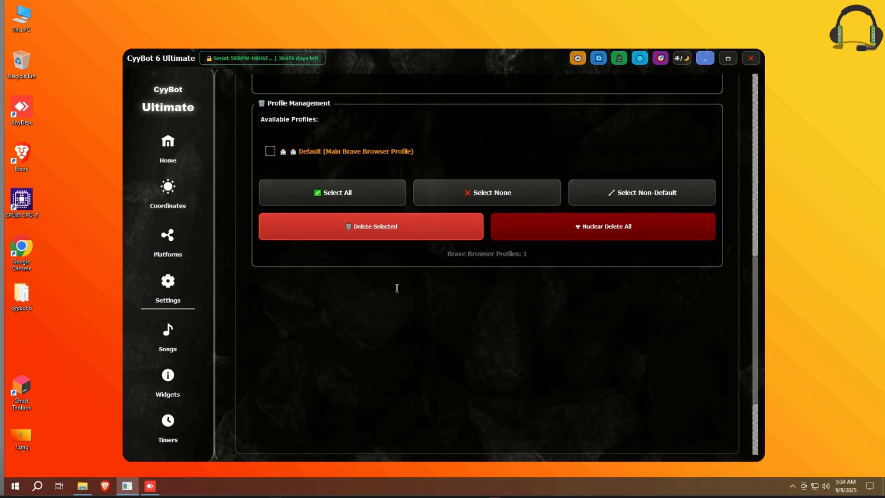
scroll(397, 288, "up", 6)
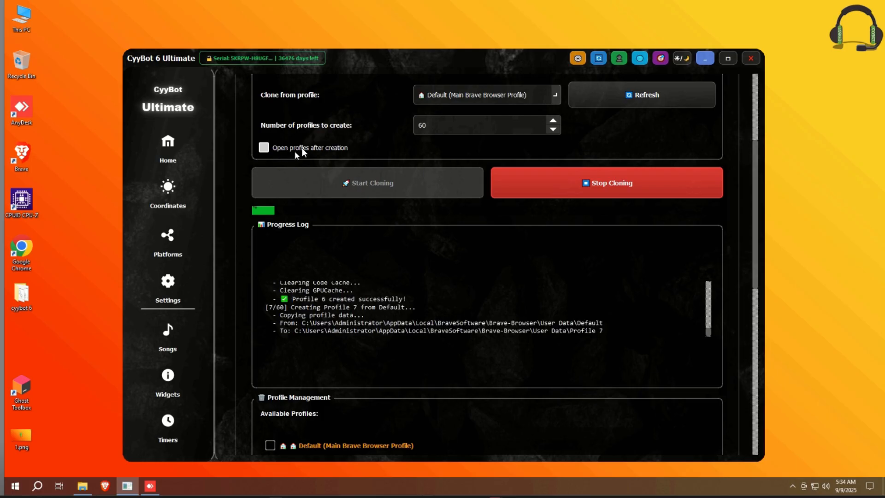
scroll(303, 148, "up", 1)
scroll(303, 148, "up", 2)
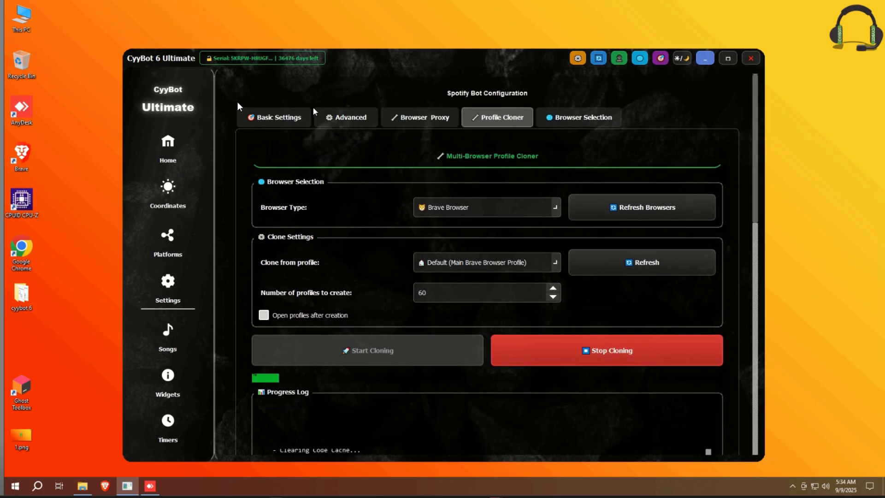
left_click(169, 143)
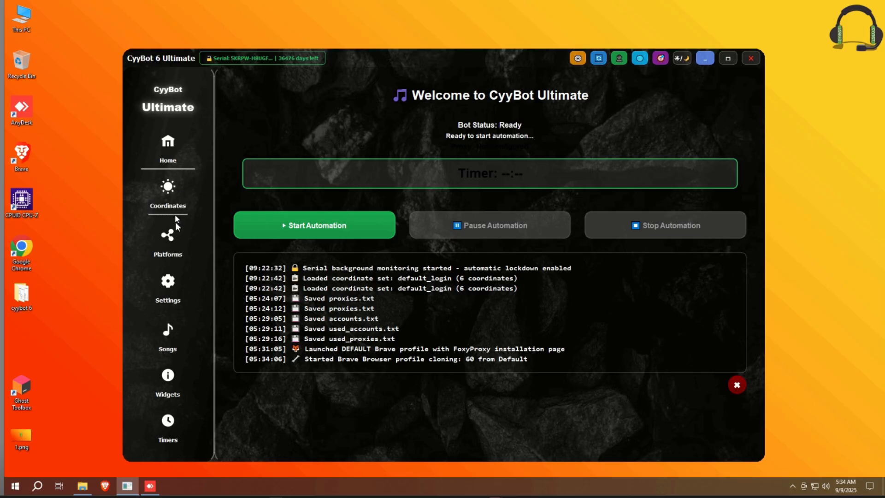
left_click(174, 300)
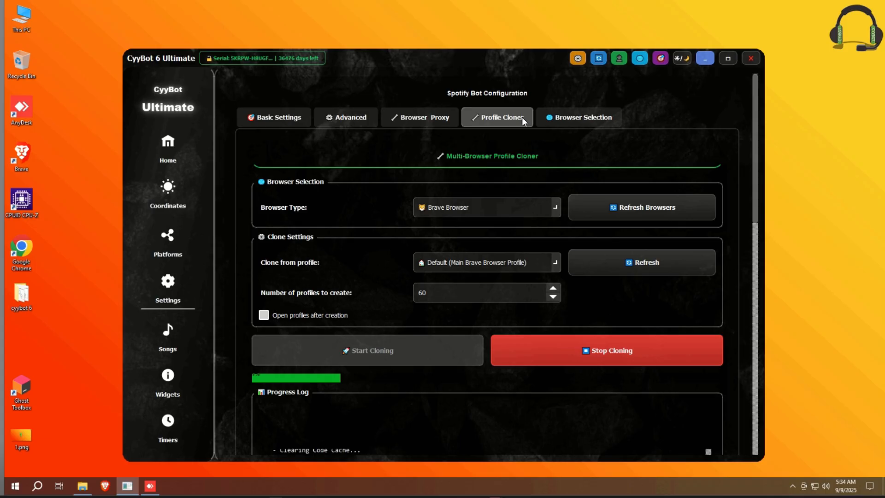
scroll(324, 260, "down", 1)
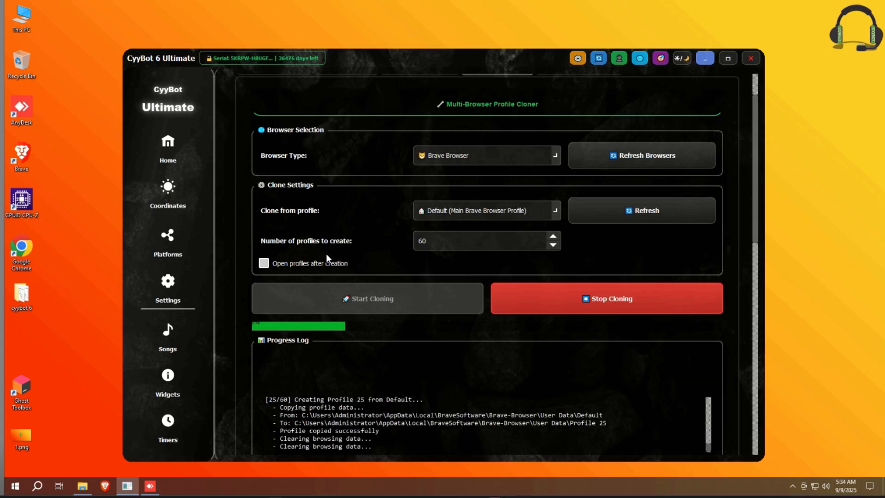
scroll(326, 256, "down", 1)
scroll(326, 256, "down", 1)
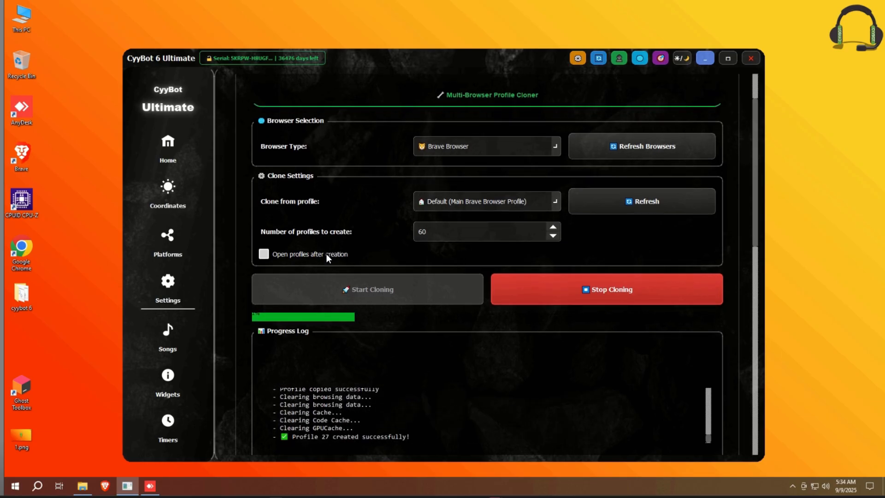
scroll(331, 240, "down", 1)
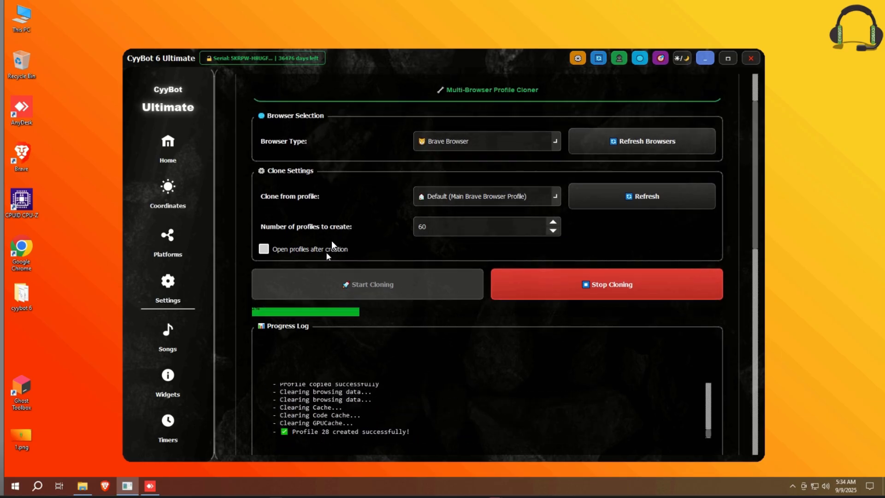
scroll(332, 242, "up", 3)
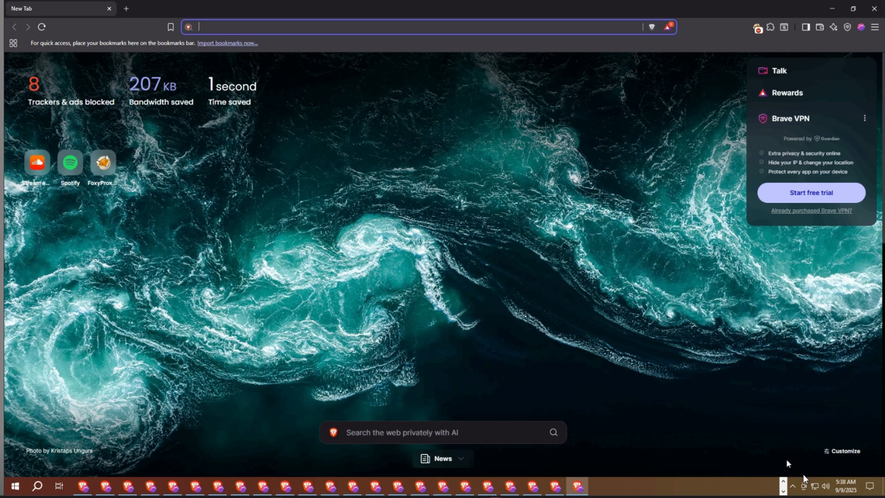
- Restore CyyBot, dismiss the Cloning Complete notice, check the Home log, and return to Brave
left_click(784, 482)
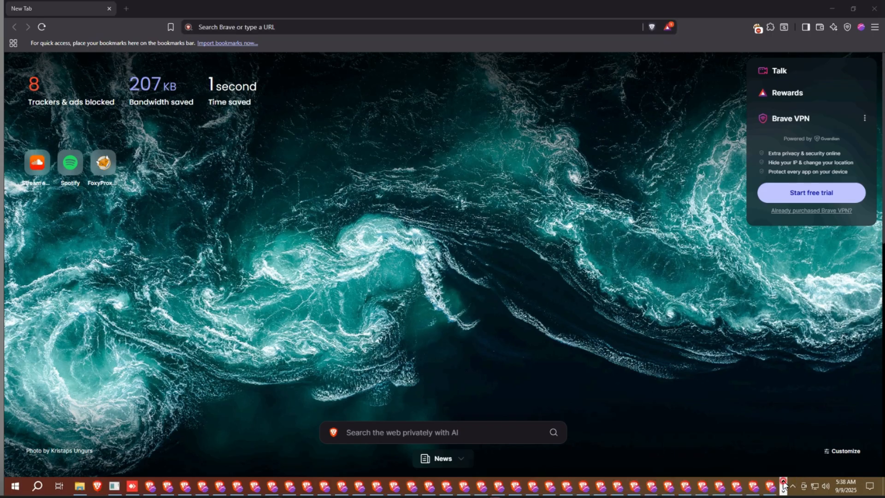
left_click(119, 492)
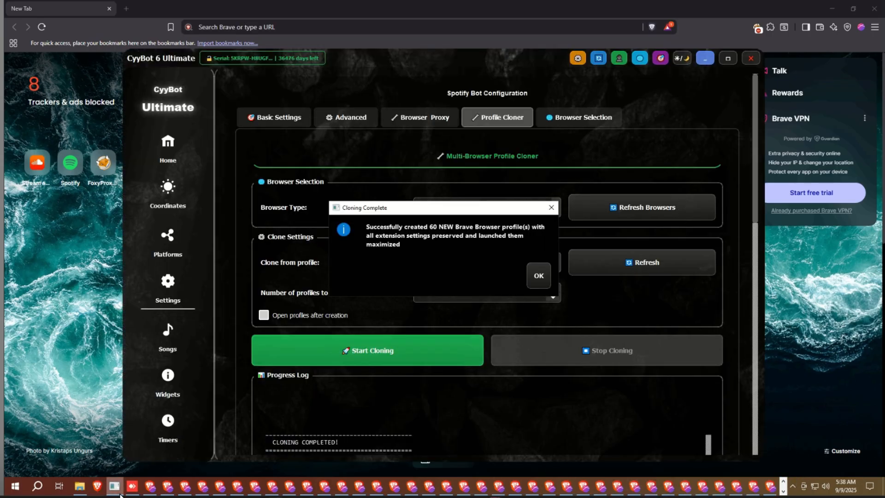
left_click(549, 283)
left_click(180, 162)
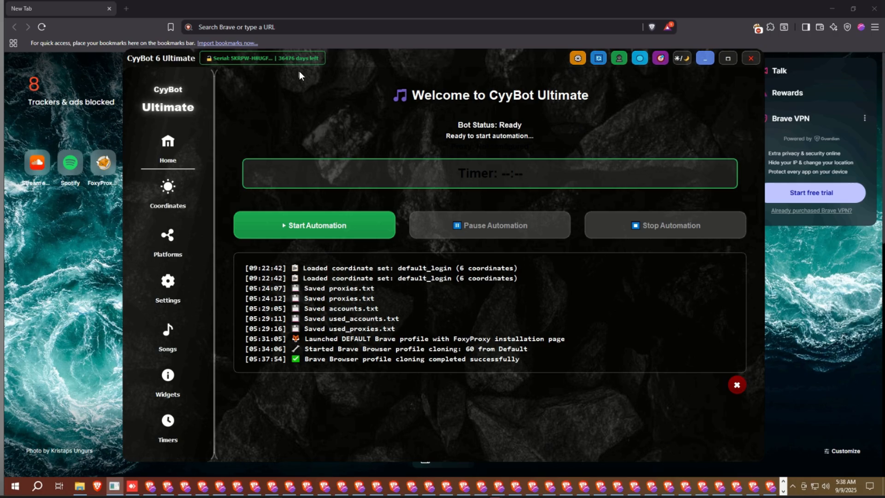
left_click(192, 2)
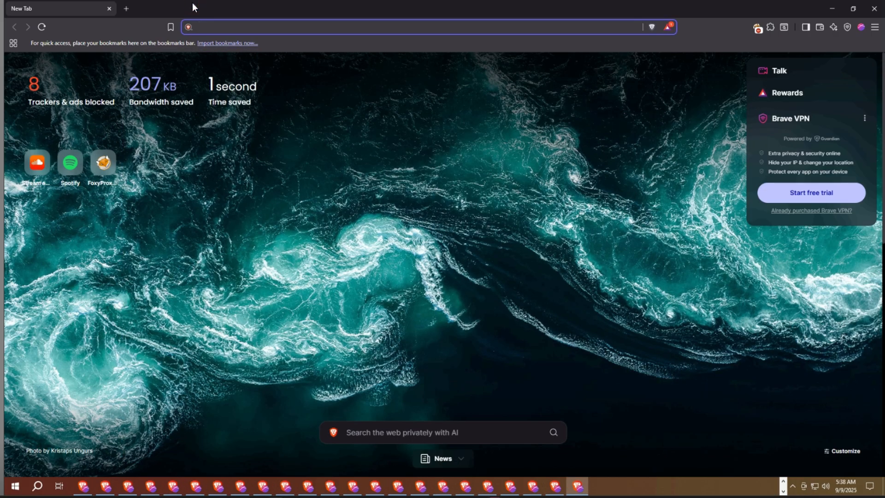
- Shut eleven of the launched cloned-profile Brave windows one after another via their tab close buttons
left_click(109, 9)
left_click(110, 8)
left_click(110, 8)
left_click(110, 8)
left_click(110, 9)
left_click(109, 9)
left_click(110, 9)
left_click(110, 9)
left_click(109, 9)
left_click(110, 9)
left_click(110, 9)
left_click(110, 9)
left_click(110, 9)
left_click(110, 8)
left_click(109, 9)
left_click(110, 9)
left_click(110, 9)
left_click(109, 9)
left_click(110, 9)
left_click(110, 9)
left_click(110, 9)
left_click(109, 9)
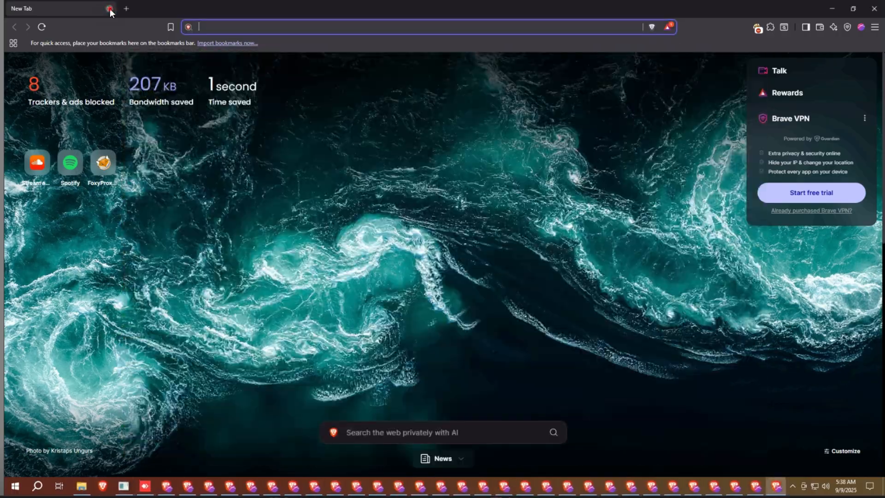
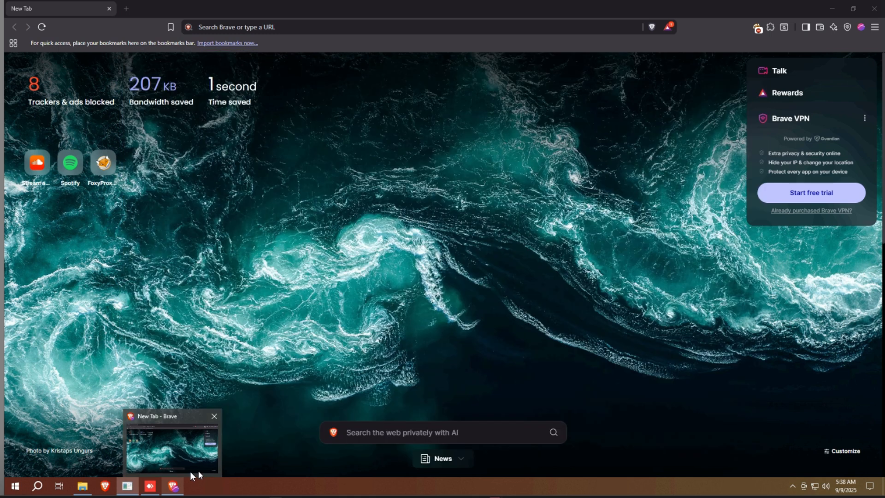
- Restore CyyBot, open the Advanced Proxy Automation Macro System, then bring Brave's New Tab forward
left_click(124, 488)
left_click(124, 489)
left_click(125, 487)
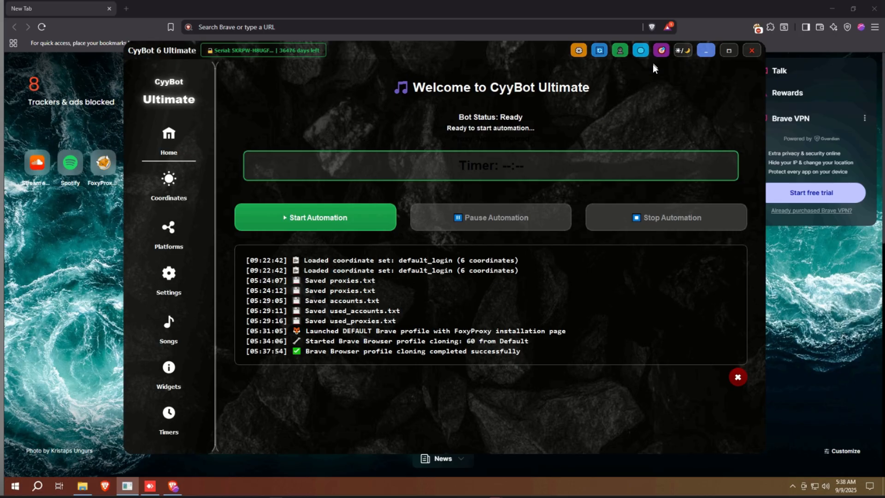
left_click(599, 52)
scroll(551, 350, "down", 3)
scroll(552, 350, "up", 3)
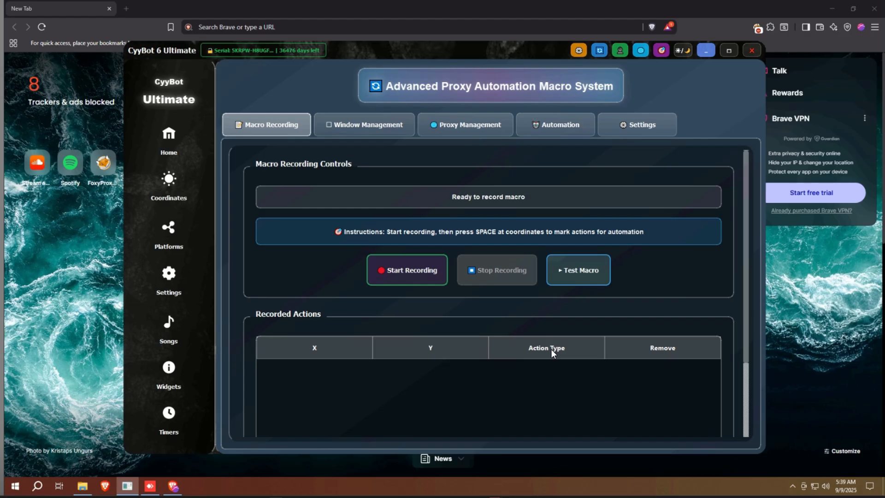
key("super")
left_click(846, 314)
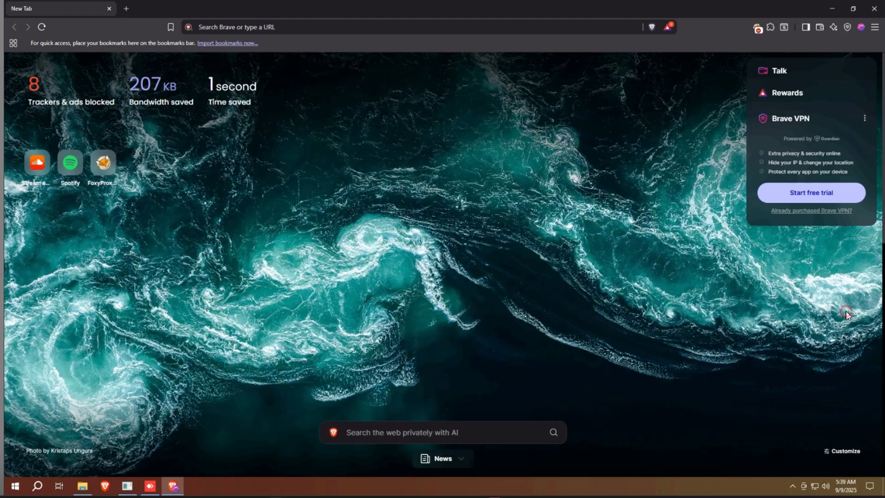
- From the desktop's Display settings, keep the display resolution at 1920 × 1080
key("super+d")
right_click(543, 140)
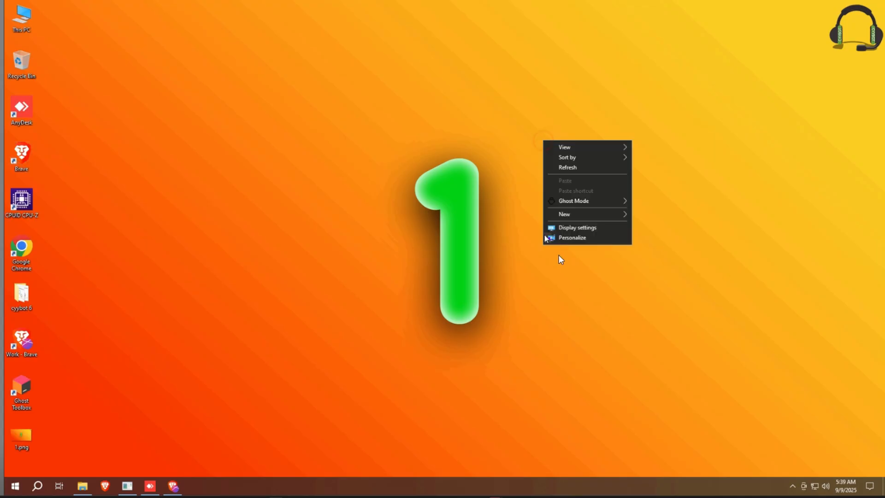
left_click(595, 228)
scroll(336, 168, "down", 5)
scroll(335, 167, "up", 2)
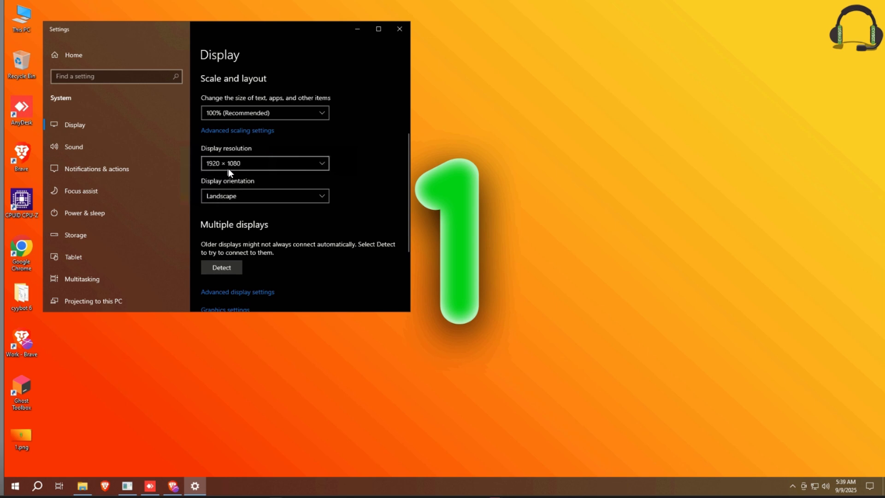
left_click(319, 165)
left_click(379, 159)
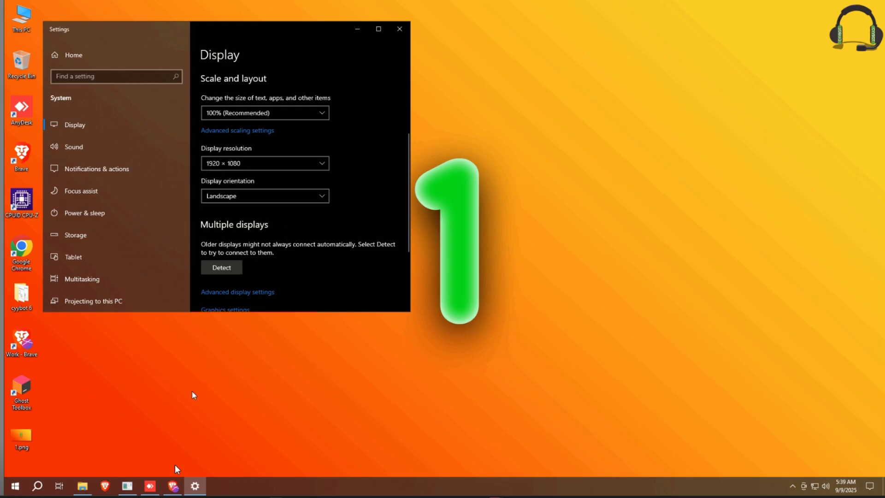
left_click(126, 491)
- In Proxy Management, reload the proxy data with credentials and dismiss the success notice
left_click(172, 486)
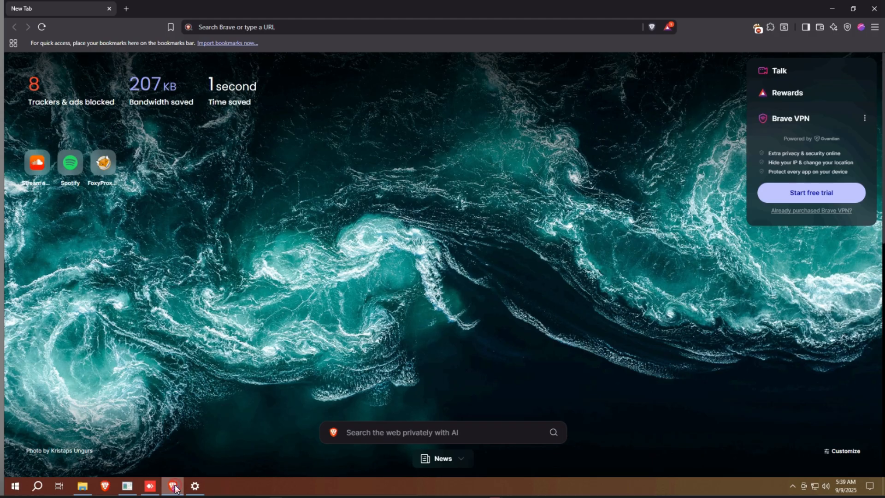
left_click(127, 487)
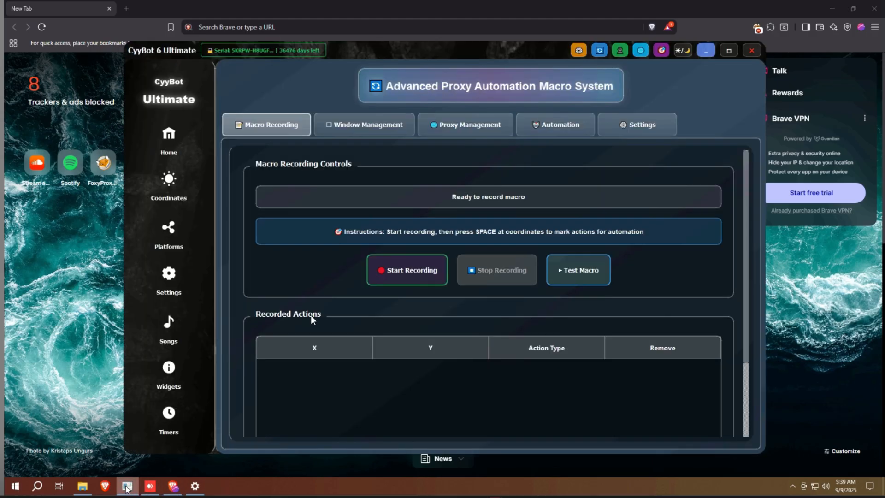
left_click_drag(418, 51, 326, 57)
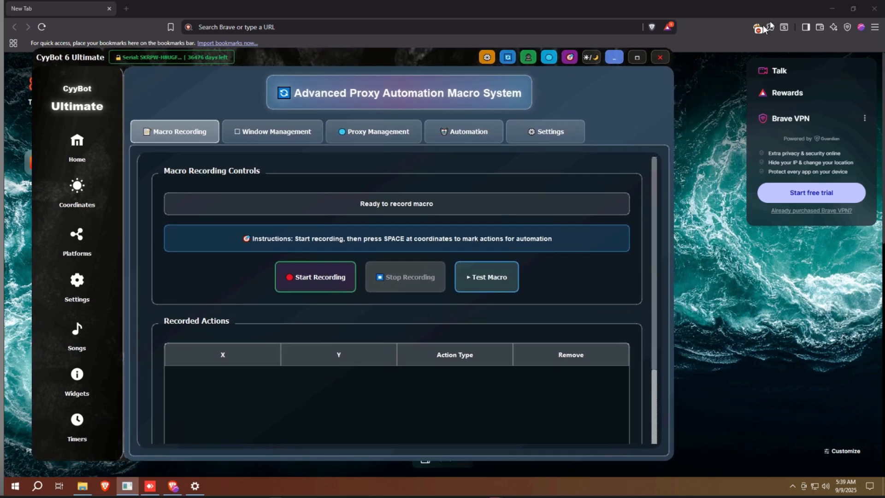
left_click(360, 139)
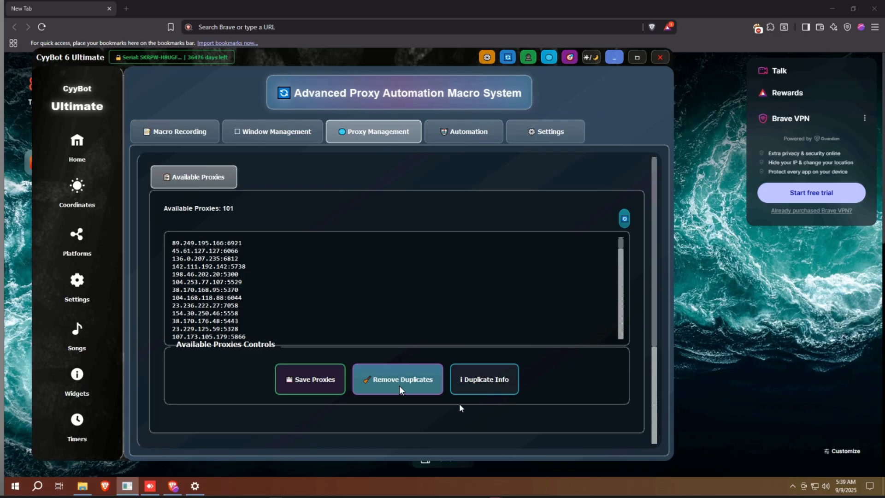
left_click(624, 219)
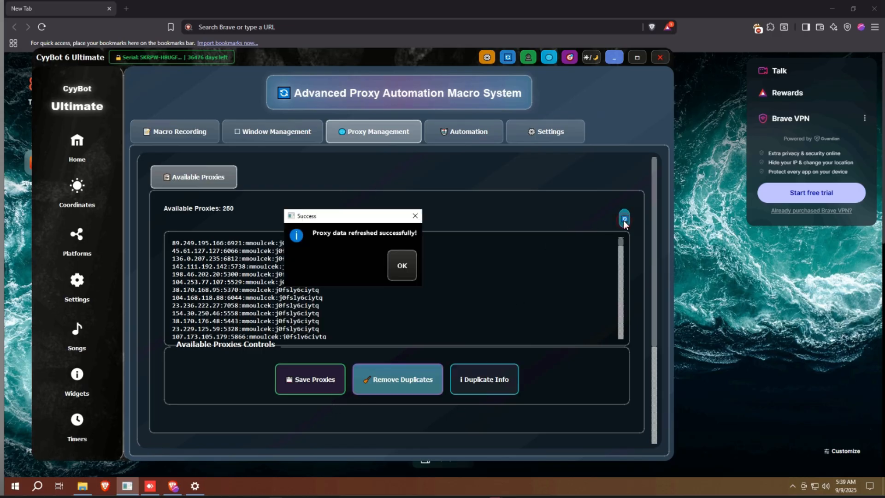
left_click(401, 264)
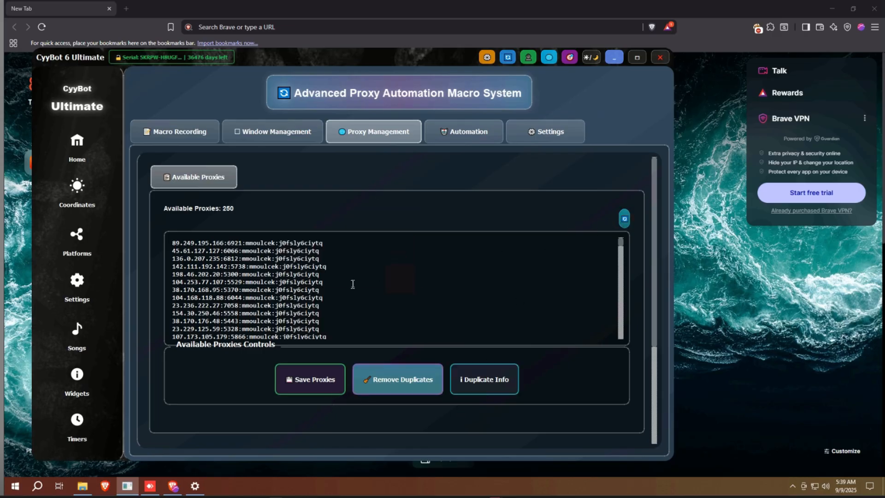
scroll(352, 284, "down", 2)
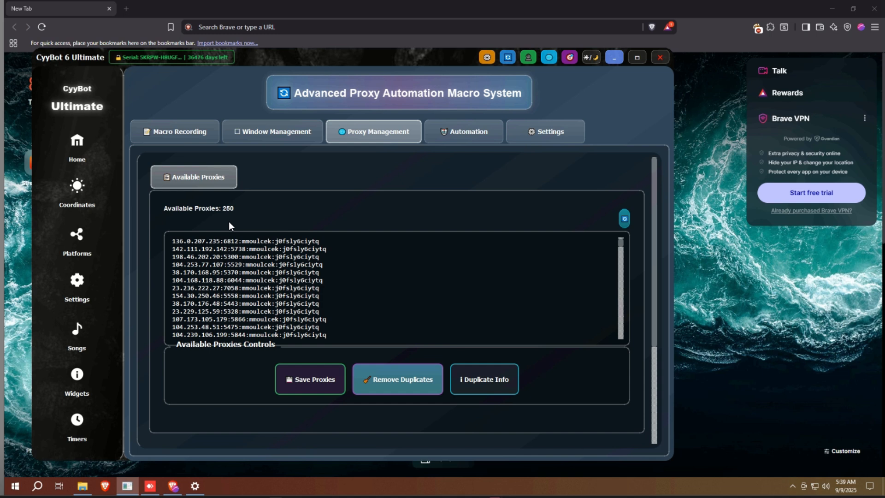
- Return to the Macro Recording tab and shift the CyyBot window down to uncover the browser
left_click(189, 140)
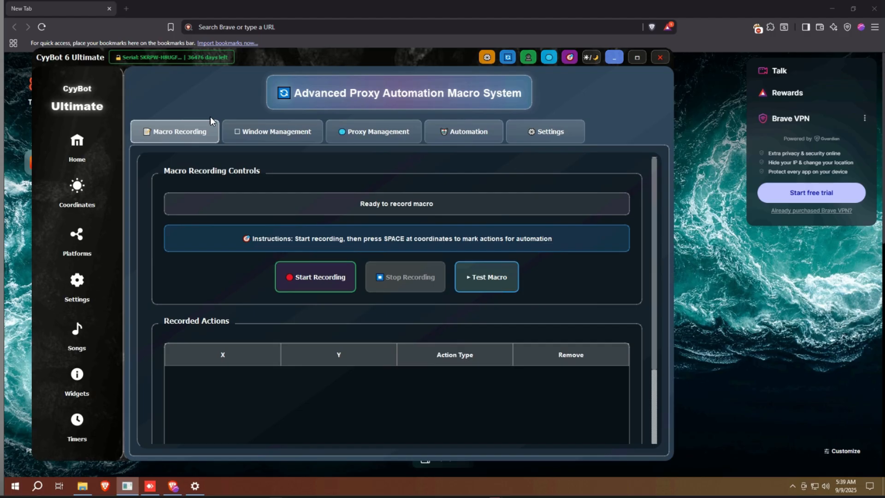
left_click_drag(304, 53, 296, 55)
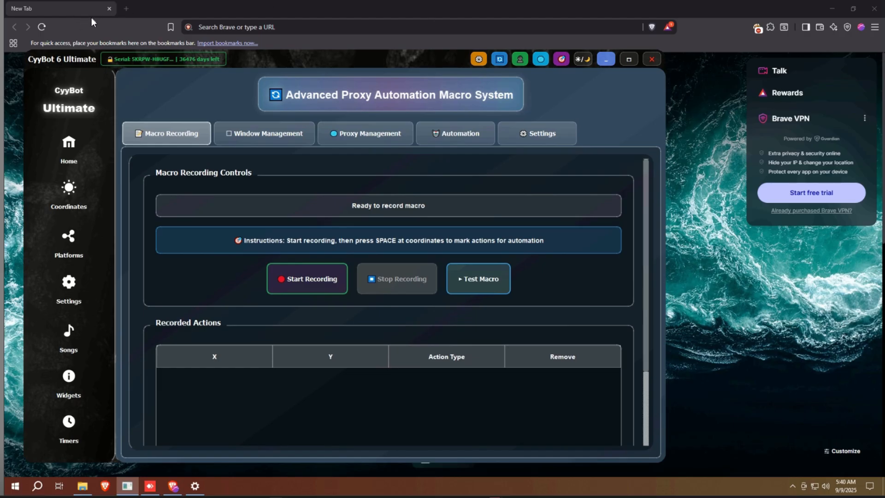
left_click_drag(270, 62, 232, 129)
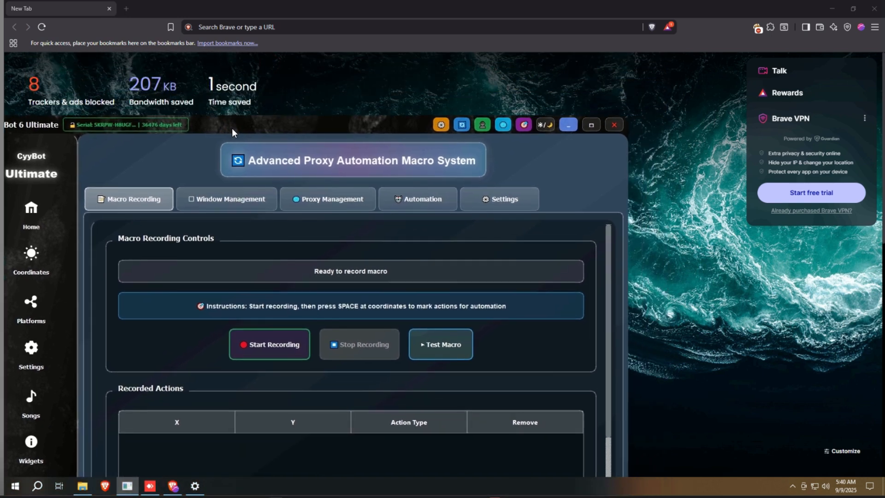
- Open the FoxyProxy Options page in Brave and copy its address
left_click(763, 28)
left_click(756, 28)
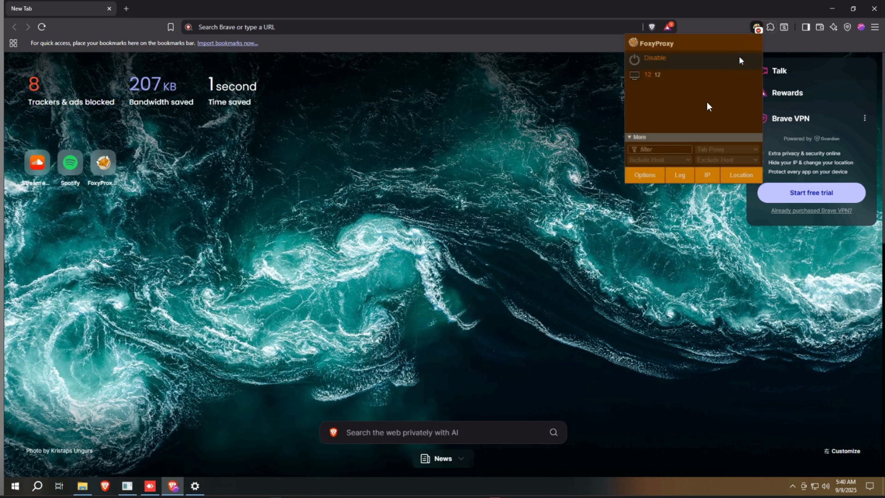
left_click(645, 175)
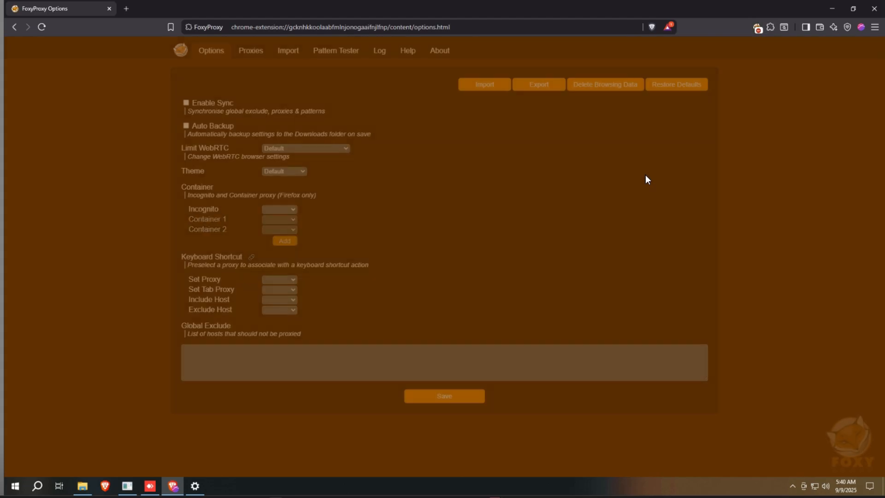
left_click(757, 27)
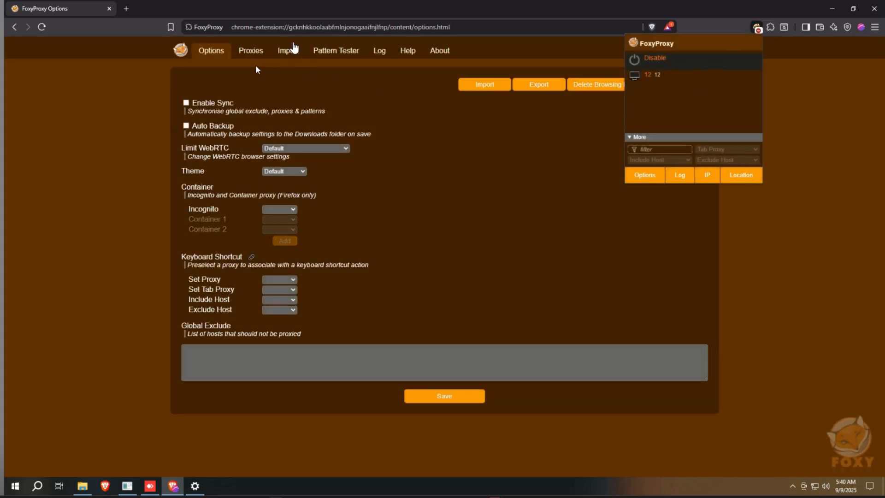
left_click(350, 28)
right_click(350, 32)
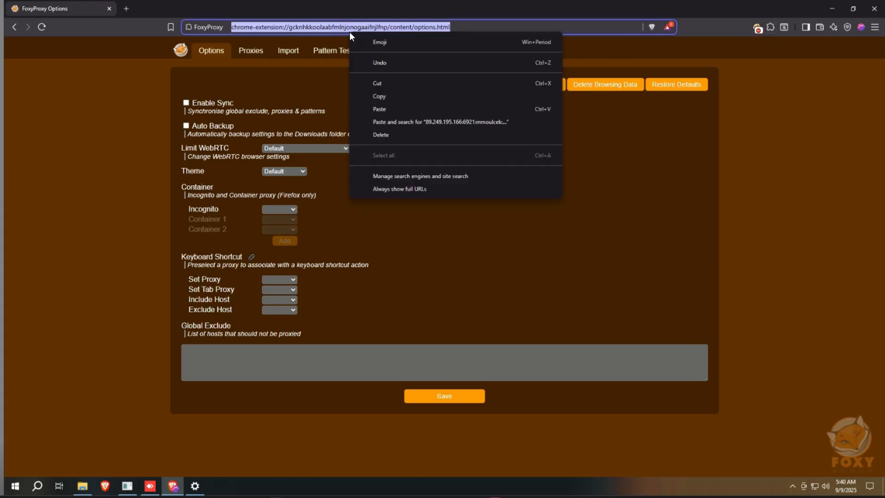
left_click(402, 98)
- Paste the address into Proxy Management's Extension URL field and save it
key("alt+Tab")
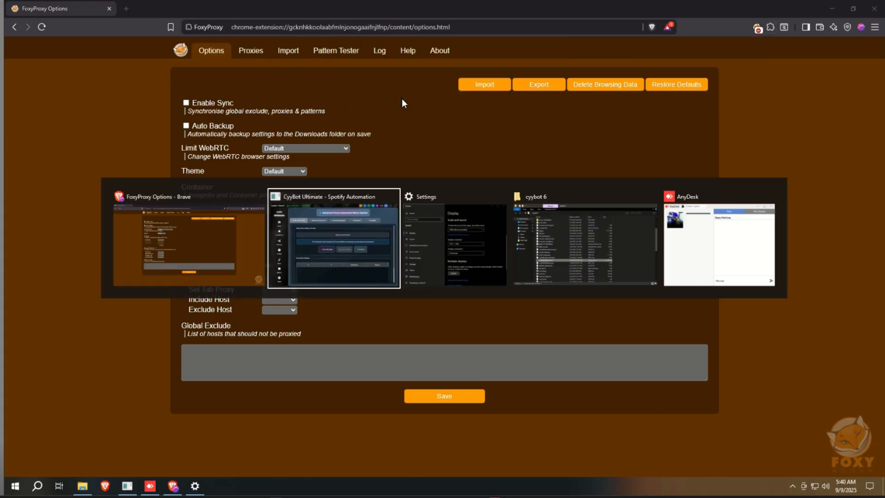
left_click_drag(385, 53, 388, 49)
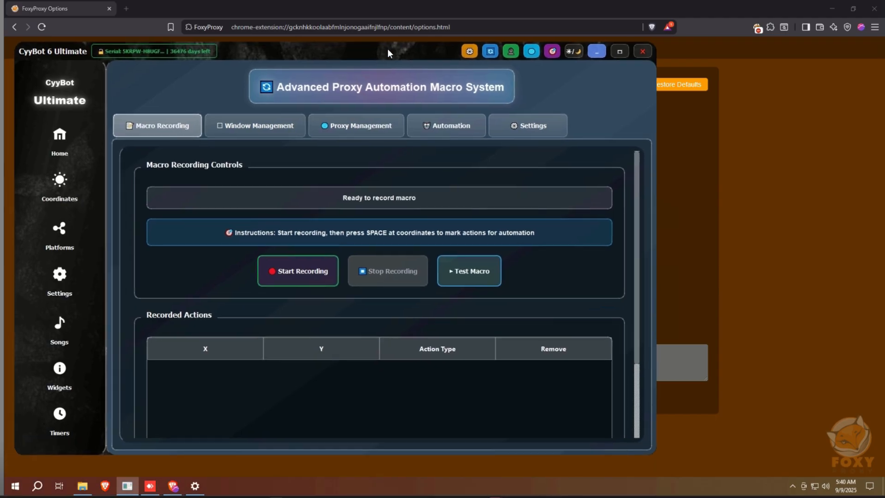
left_click(342, 126)
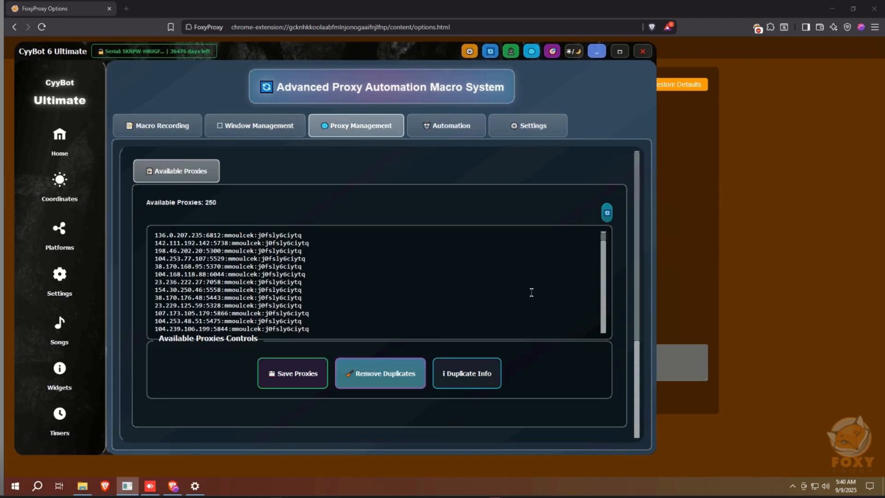
scroll(530, 290, "down", 3)
scroll(596, 397, "down", 3)
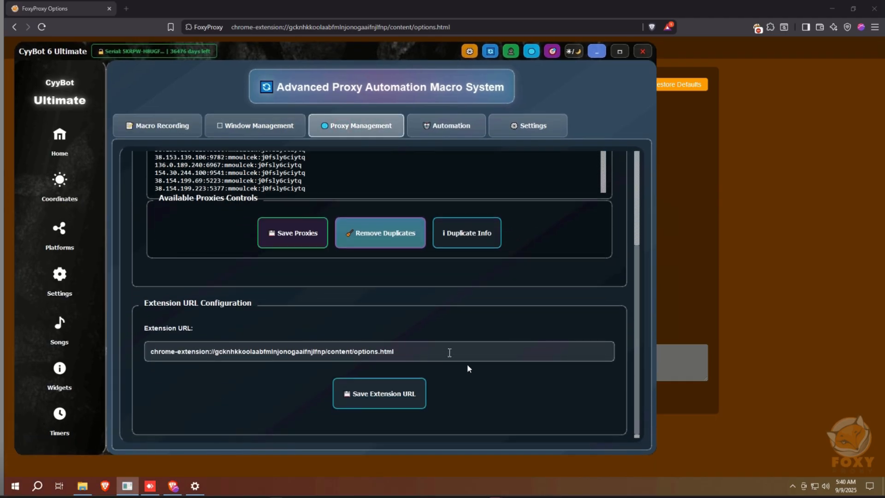
double_click(449, 352)
key("ctrl+a")
left_click(449, 352)
left_click(388, 394)
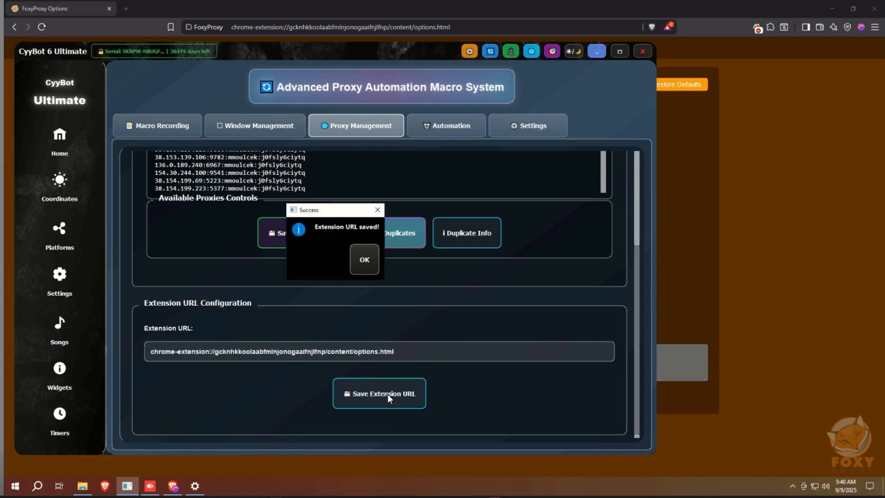
left_click(373, 255)
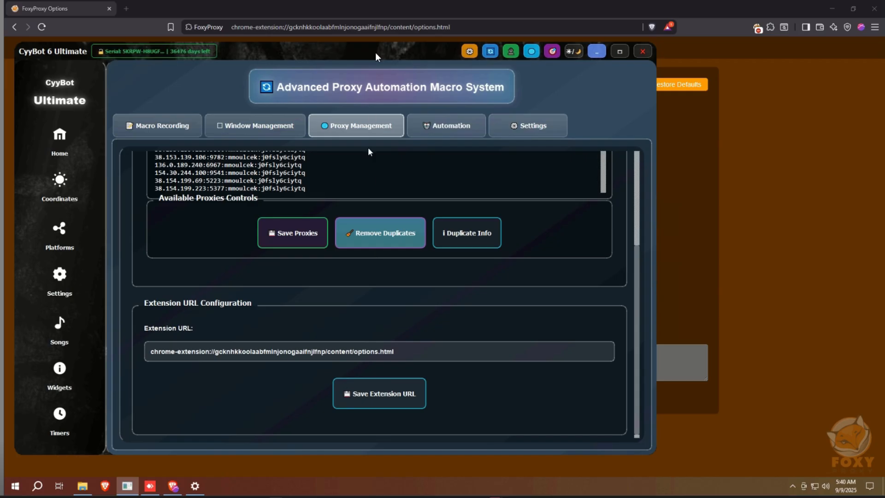
left_click_drag(373, 57, 325, 287)
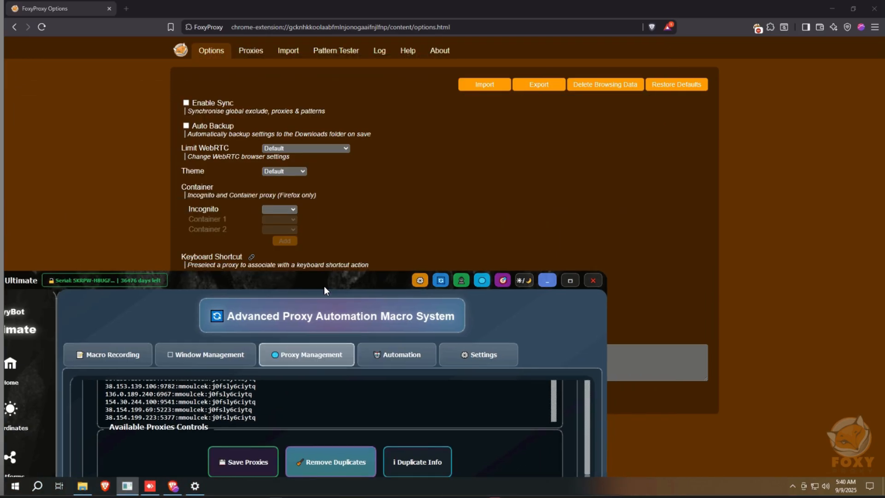
- In FoxyProxy, expand the 12:12 proxy and switch browsing to the 12 12 proxy
left_click(247, 57)
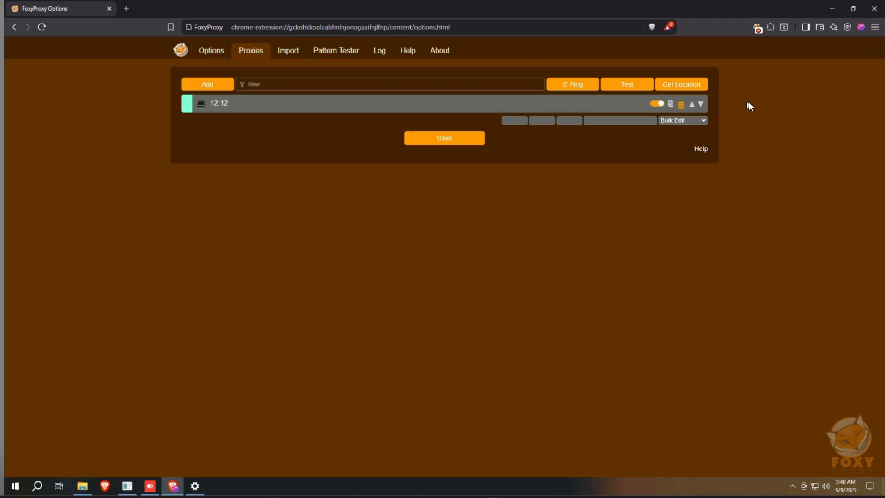
left_click(636, 110)
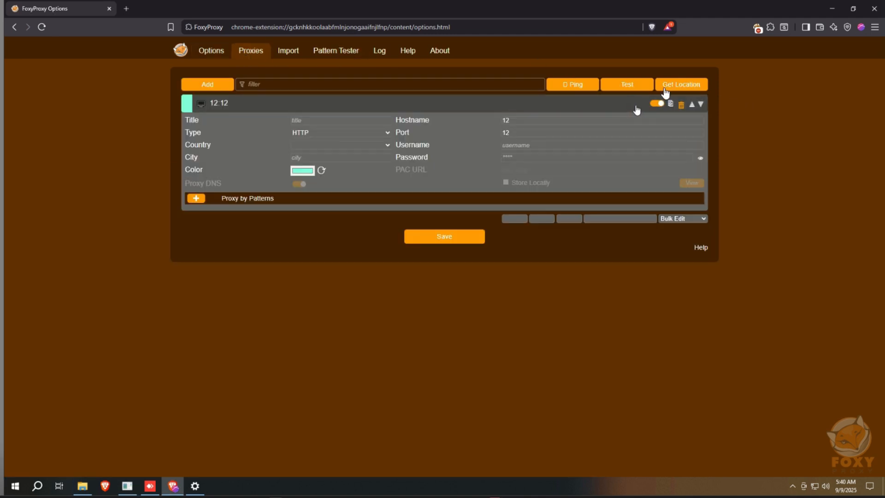
left_click(758, 28)
left_click(737, 75)
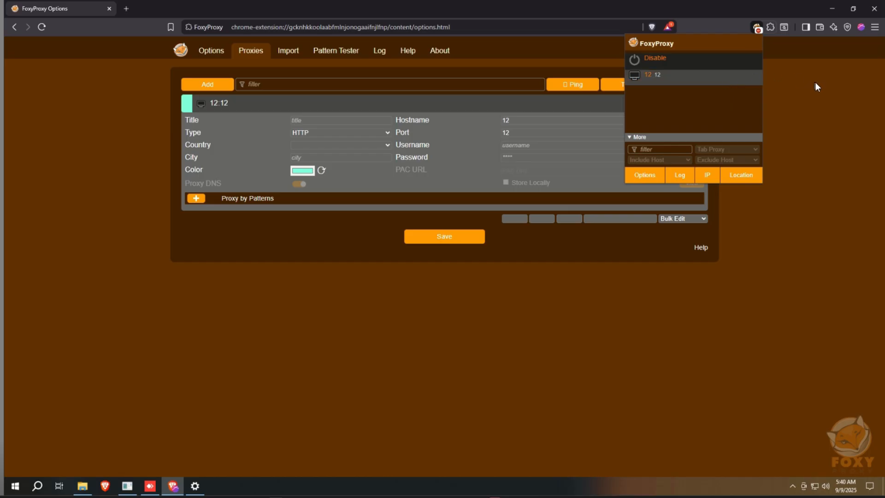
- Bring up CyyBot's macro recording controls and start recording a new macro
key("alt+Tab")
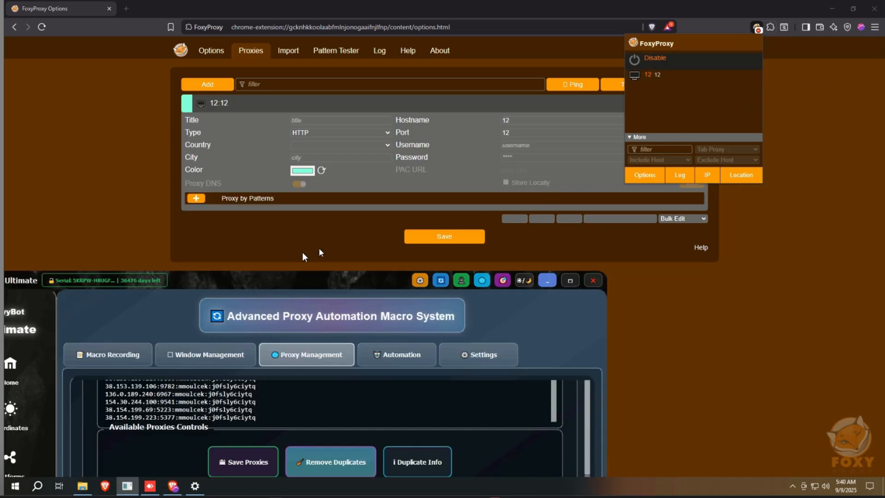
left_click(87, 355)
left_click_drag(239, 293, 88, 237)
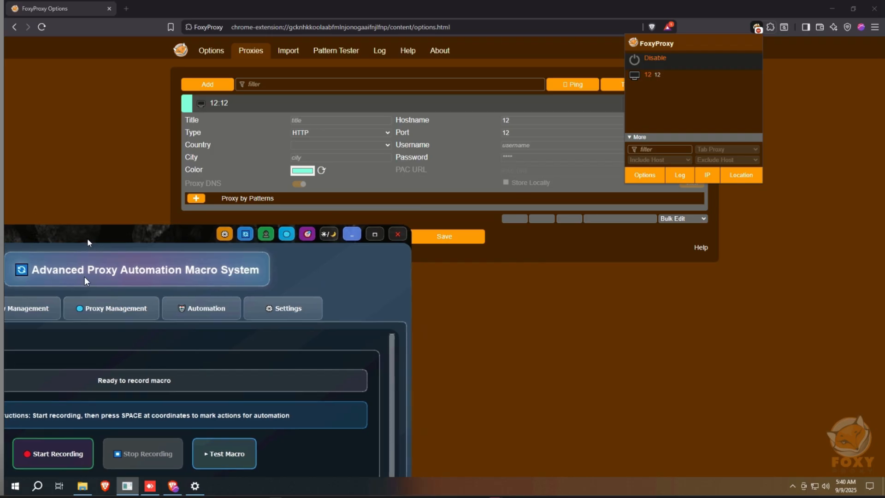
left_click(71, 455)
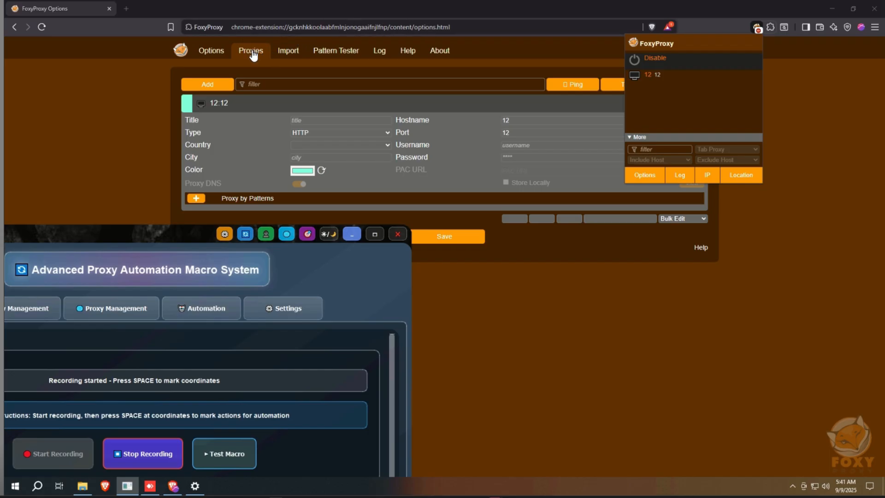
- Record the Proxies page spot and the proxy header row as simple clicks
key("space")
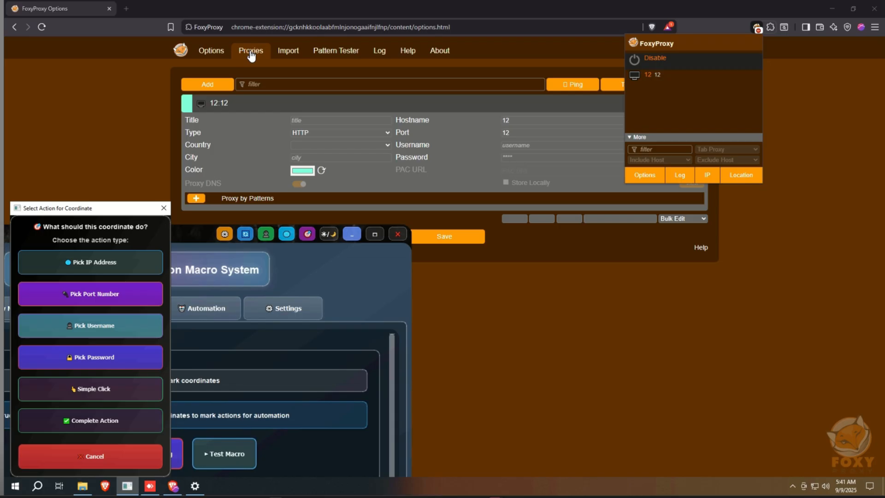
left_click(89, 390)
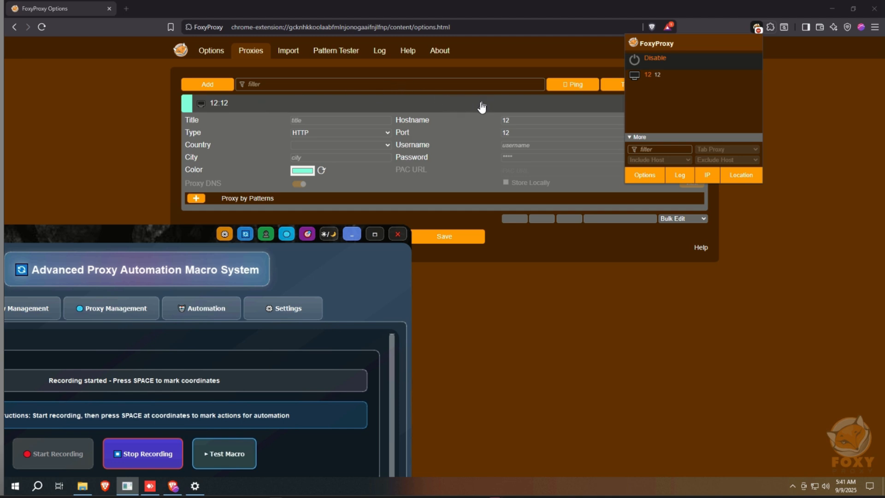
key("space")
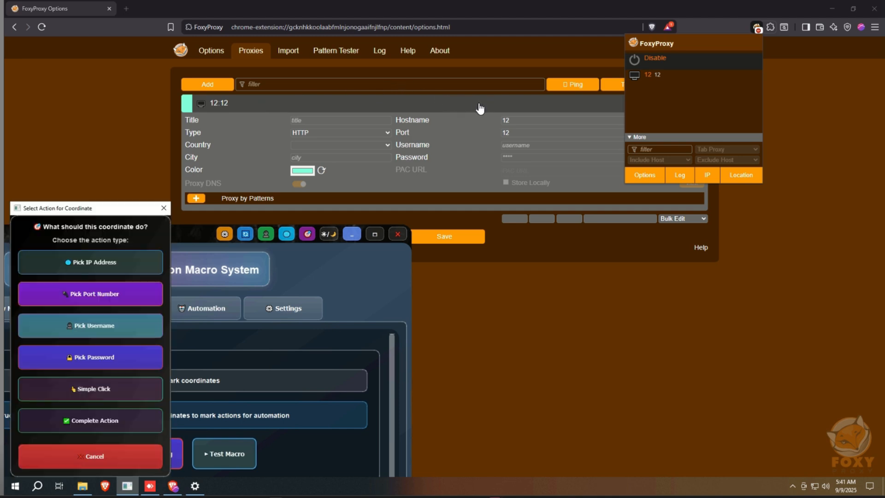
left_click(76, 388)
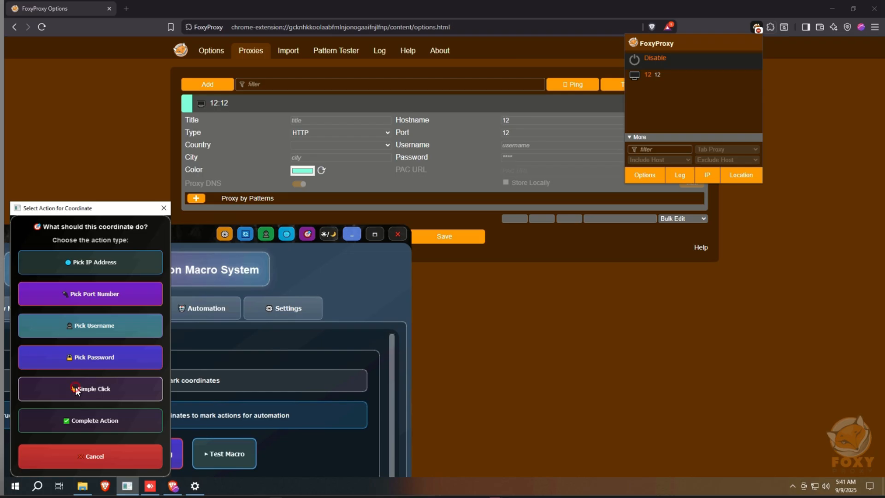
- Record the Hostname, Port, Username and Password fields as IP, port, username and password picks
left_click(521, 121)
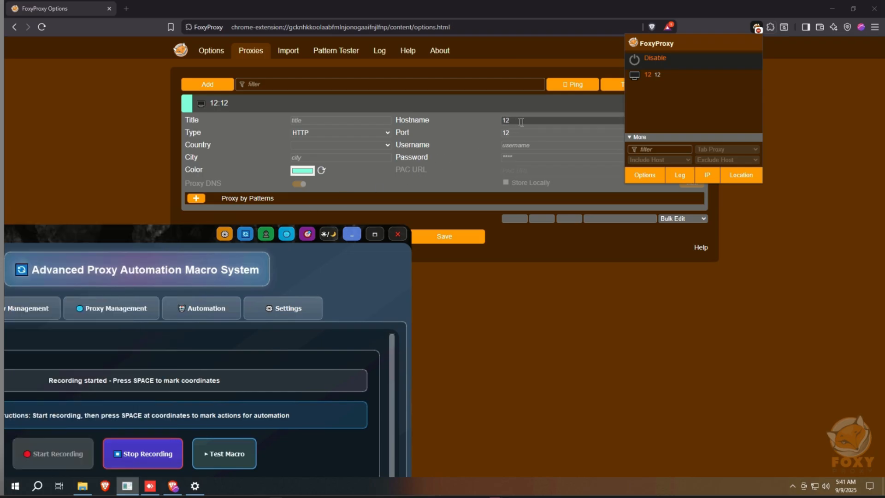
key("space")
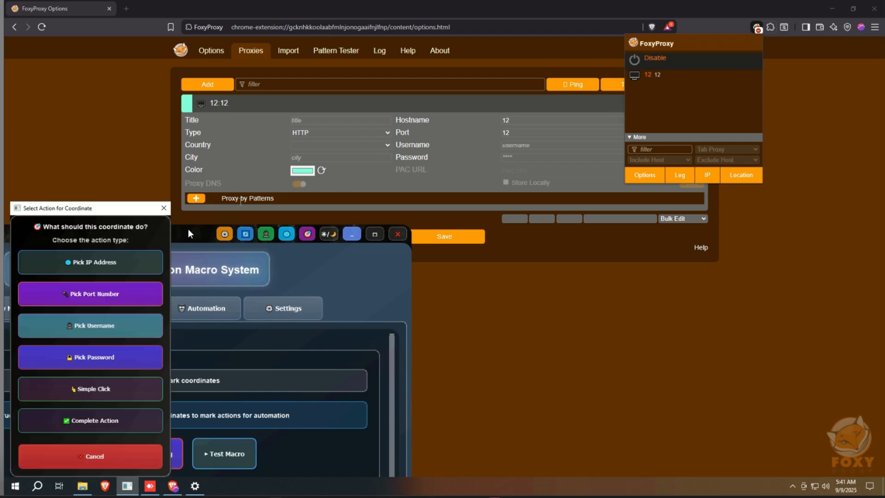
left_click(135, 262)
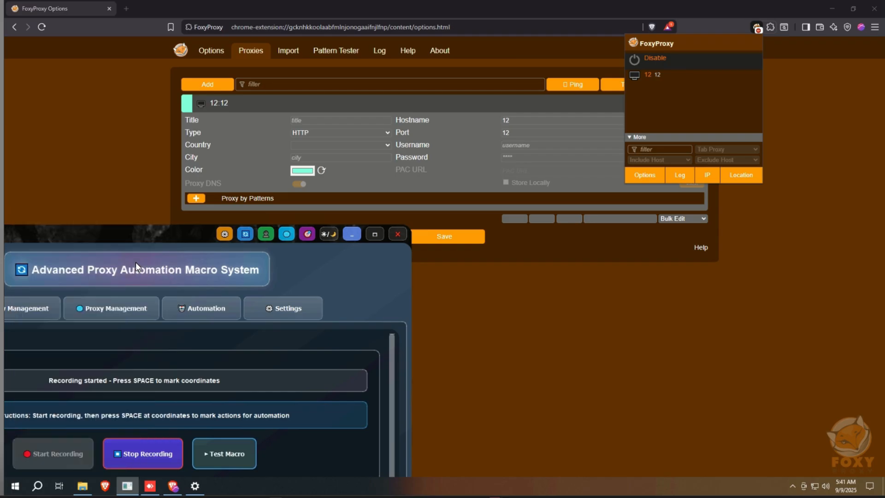
left_click(516, 134)
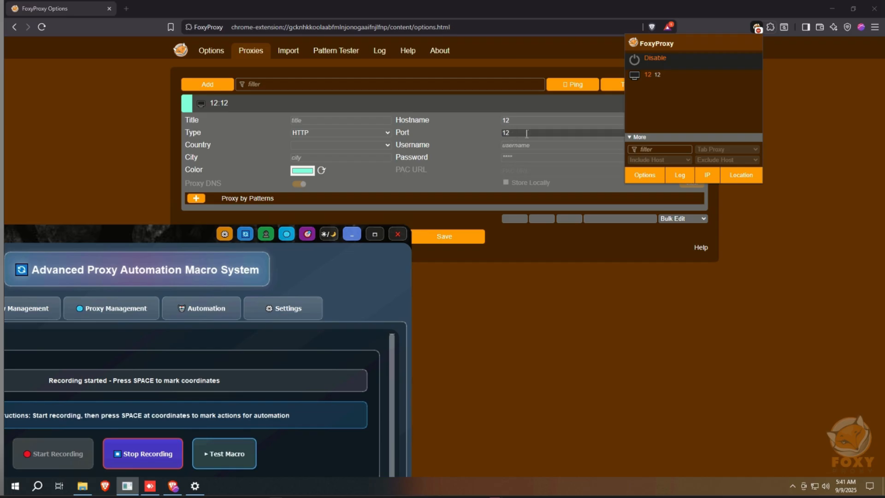
key("space")
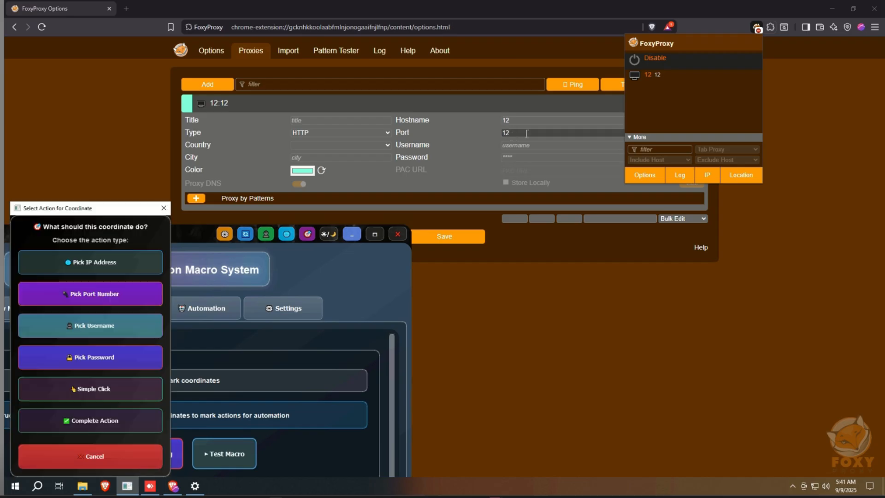
left_click(85, 296)
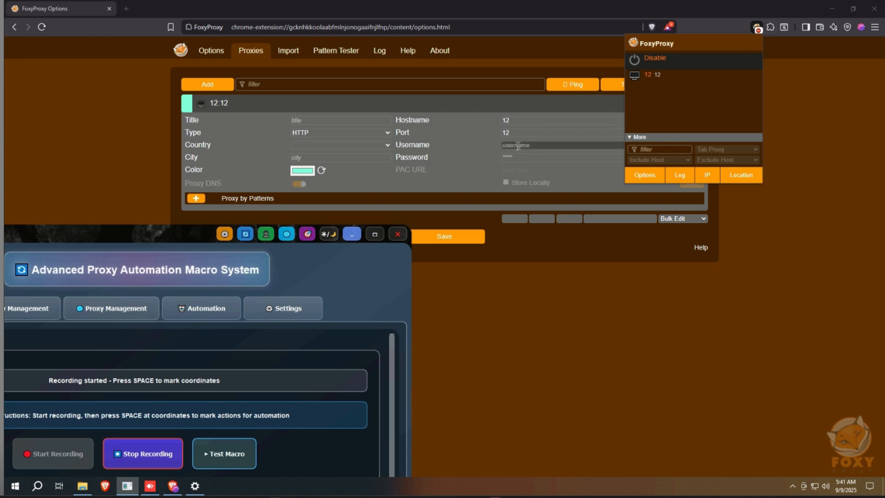
key("space")
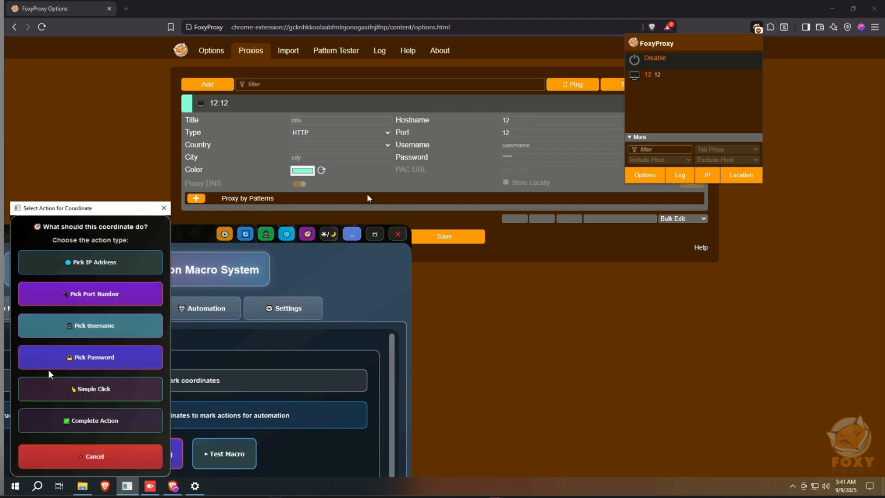
left_click(80, 325)
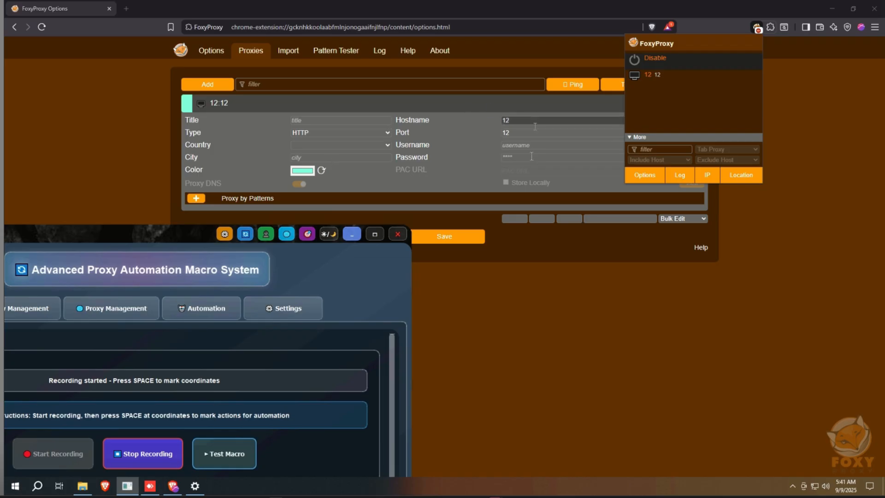
key("space")
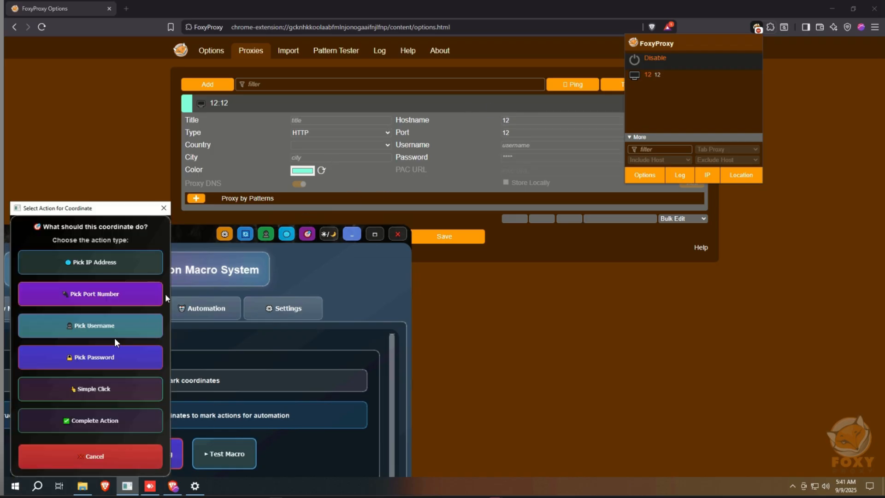
left_click(99, 353)
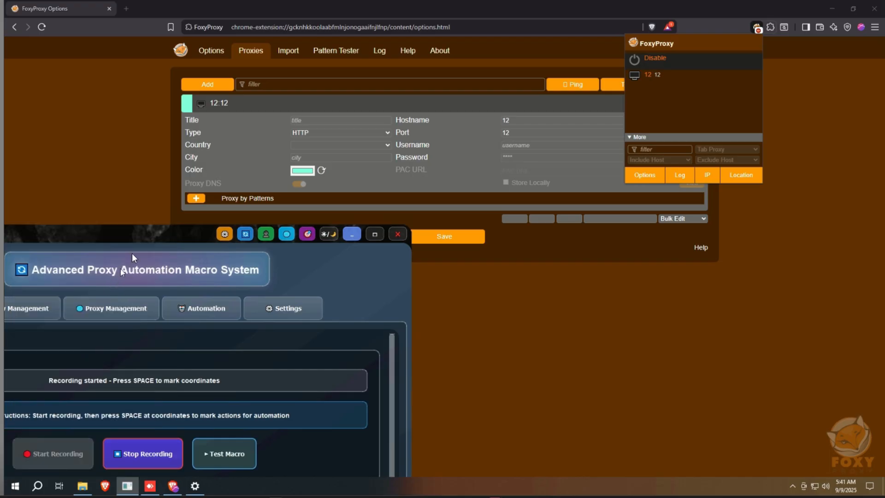
- Record the Save spot, the FoxyProxy popup spot and the 12 12 proxy entry as simple clicks
mouse_move(155, 234)
left_mouse_down()
mouse_move(197, 205)
mouse_move(152, 232)
left_mouse_up()
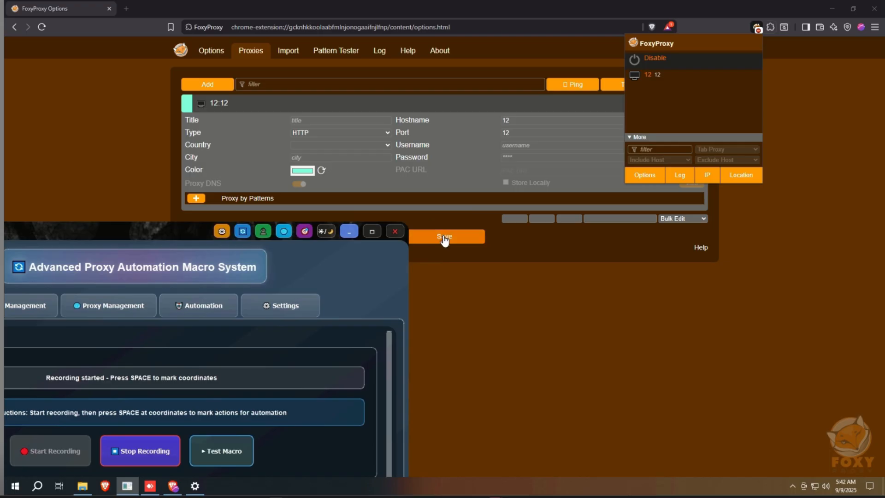
key("space")
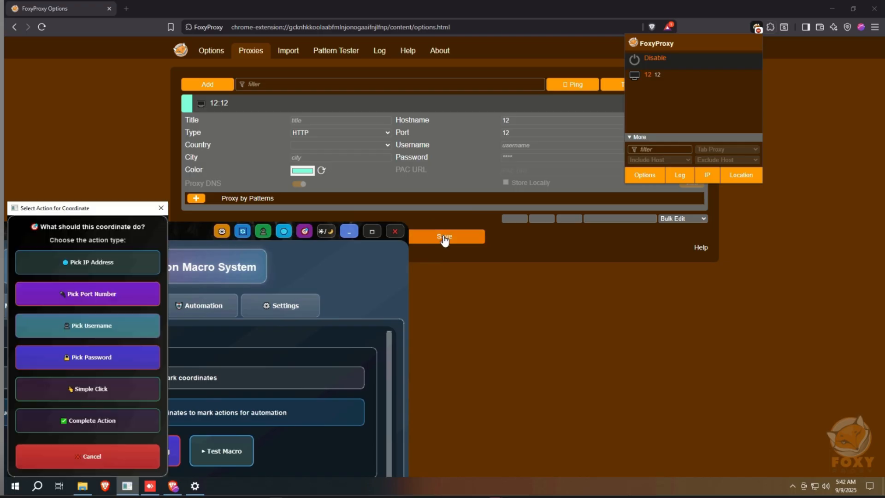
left_click(78, 395)
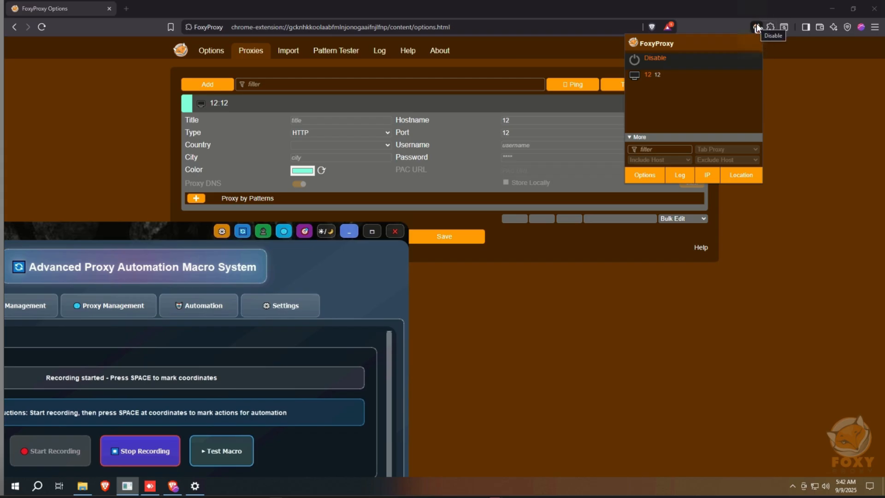
key("space")
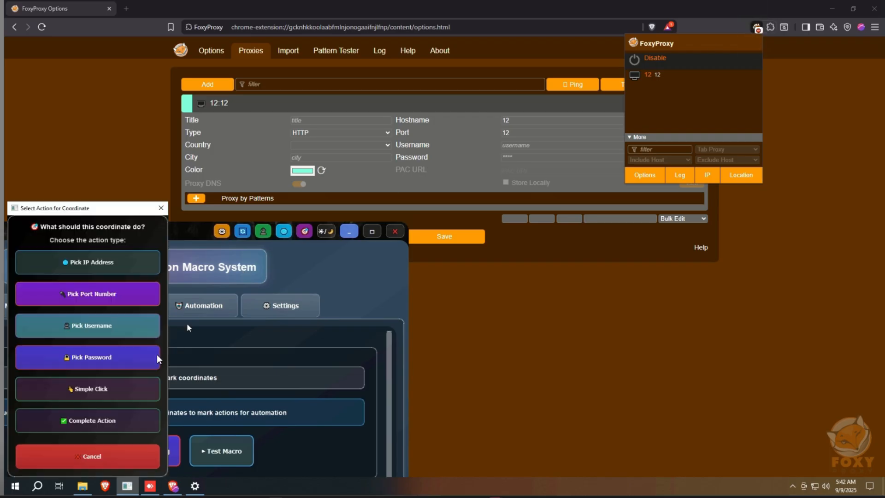
left_click(115, 389)
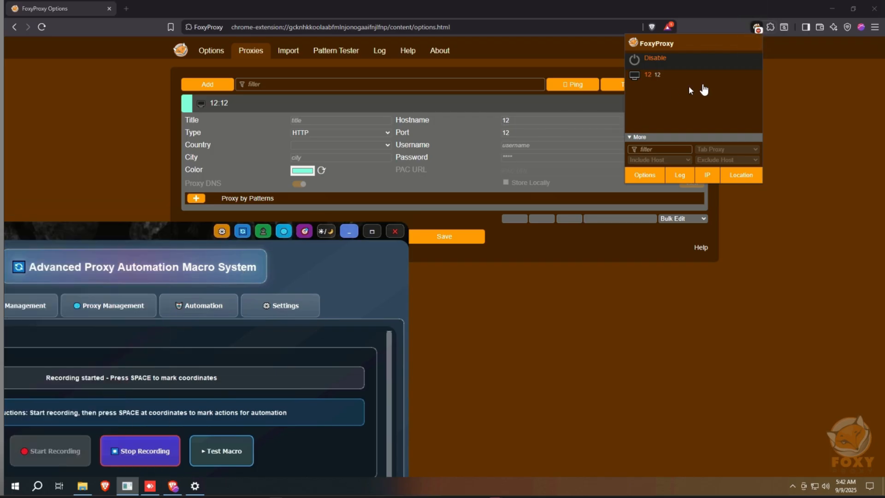
key("space")
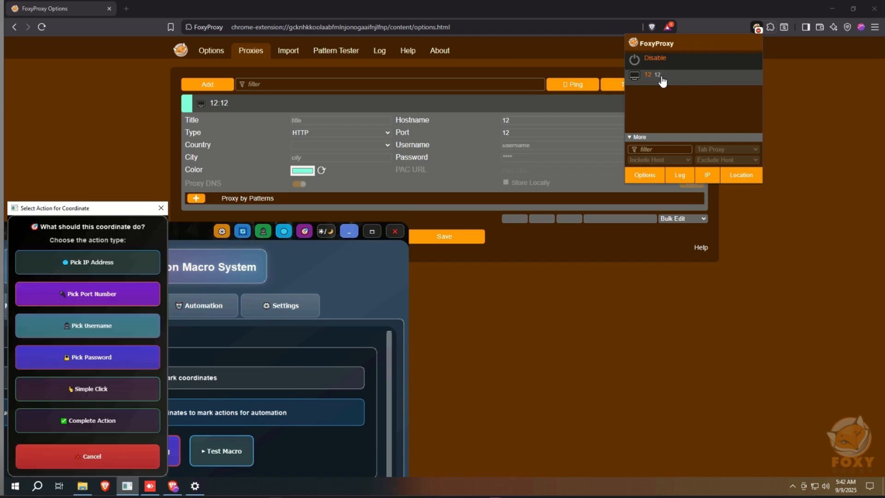
left_click(86, 391)
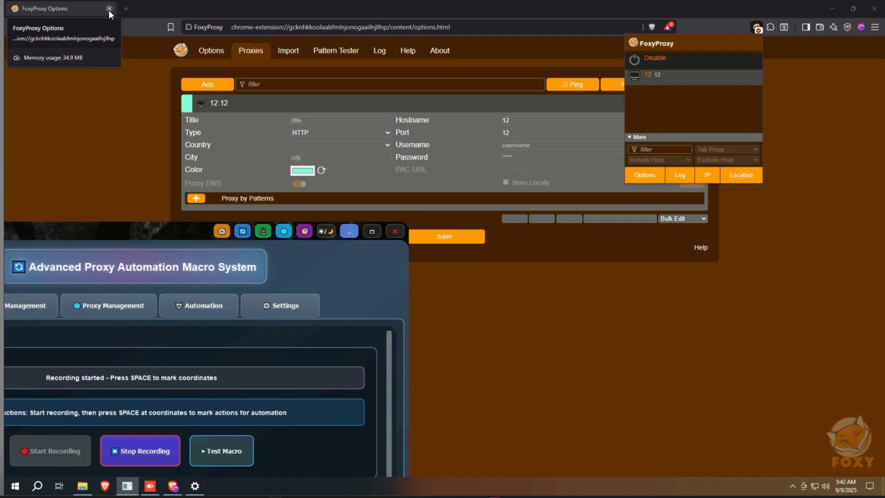
- Record the options-tab close spot as a simple click after one cancelled attempt
key("space")
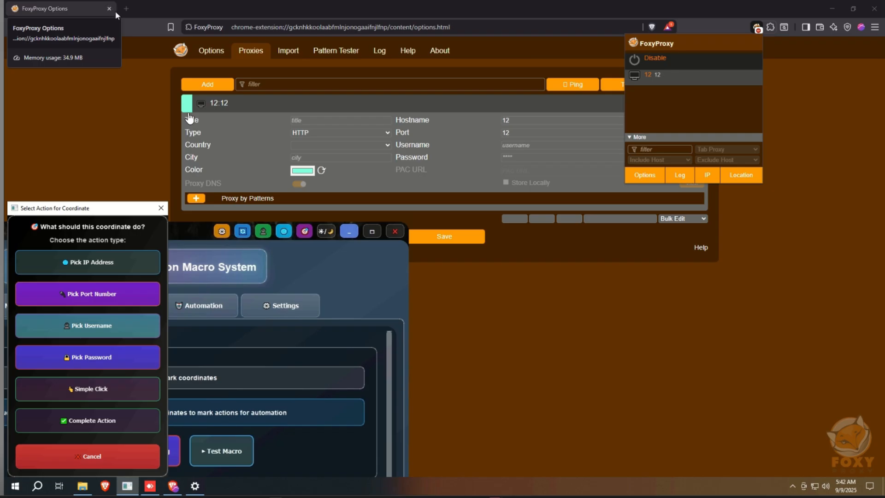
left_click(161, 208)
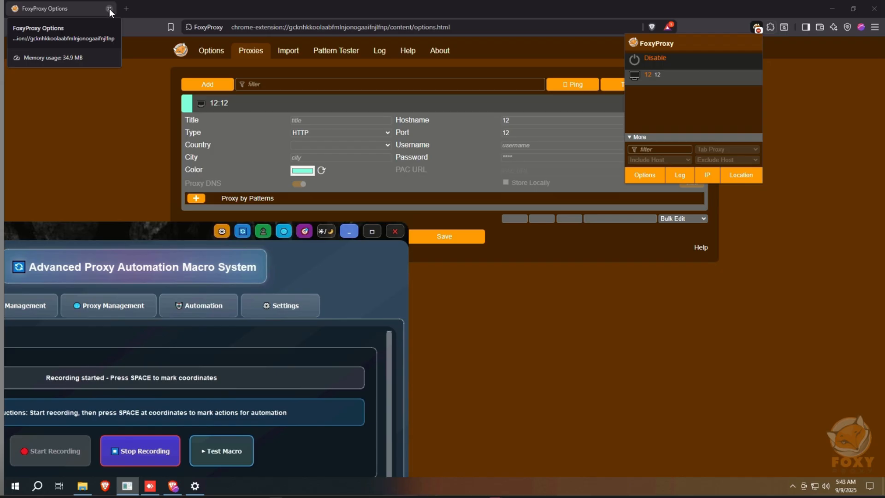
key("space")
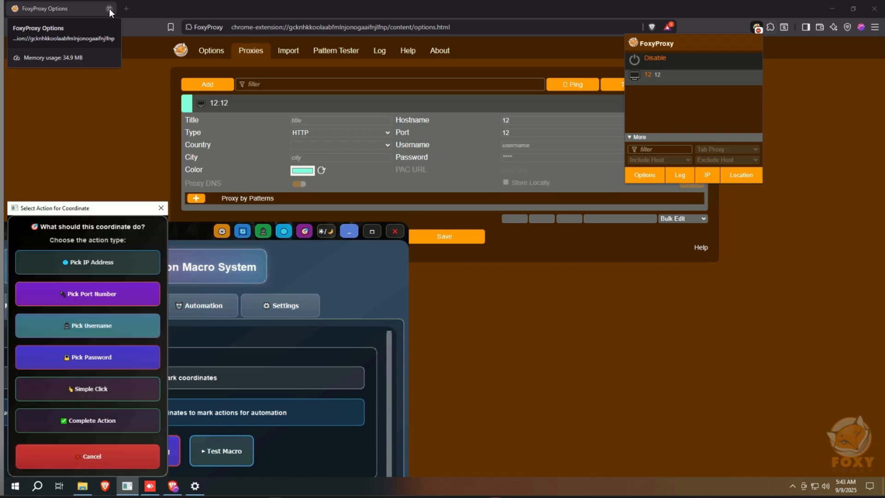
left_click(114, 392)
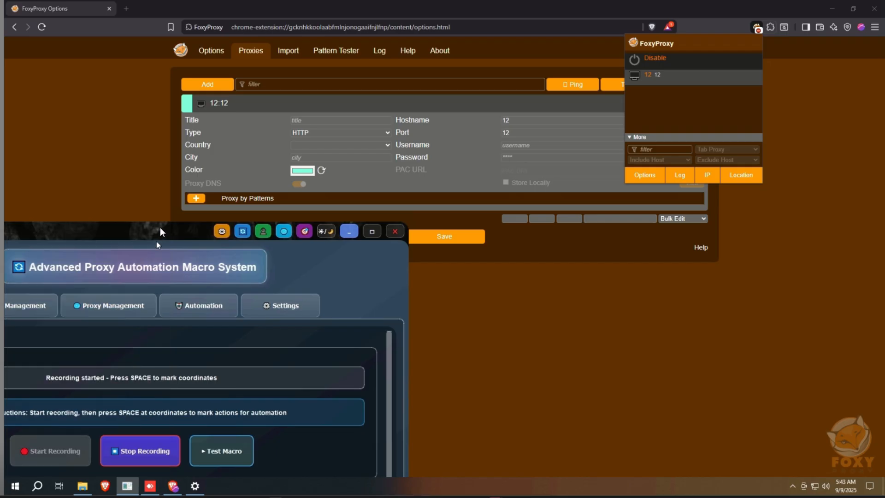
left_click_drag(144, 237, 445, 36)
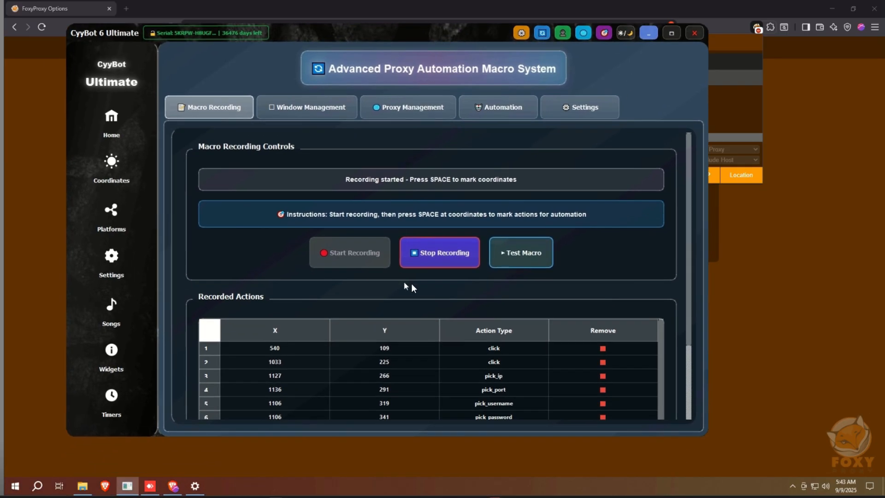
- Stop recording and save the macro over proxy_macro.json, then move CyyBot down to reveal Brave
left_click(442, 259)
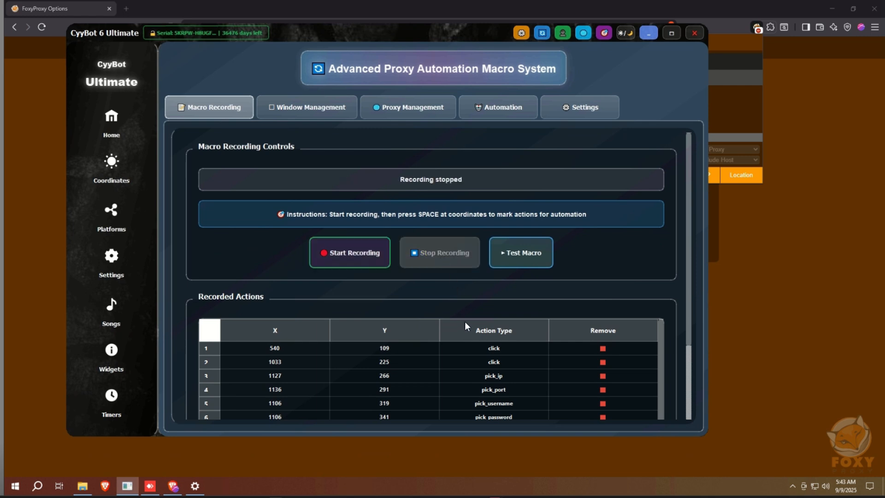
scroll(465, 322, "down", 3)
left_click(419, 386)
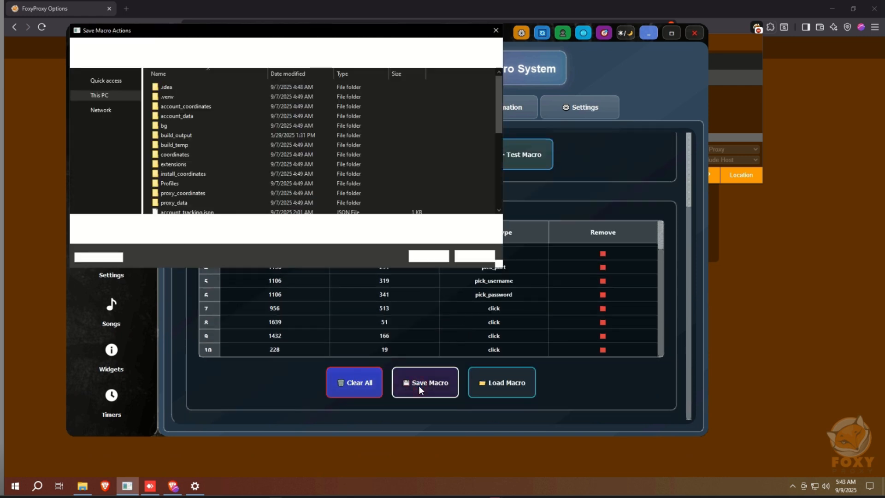
left_click(423, 254)
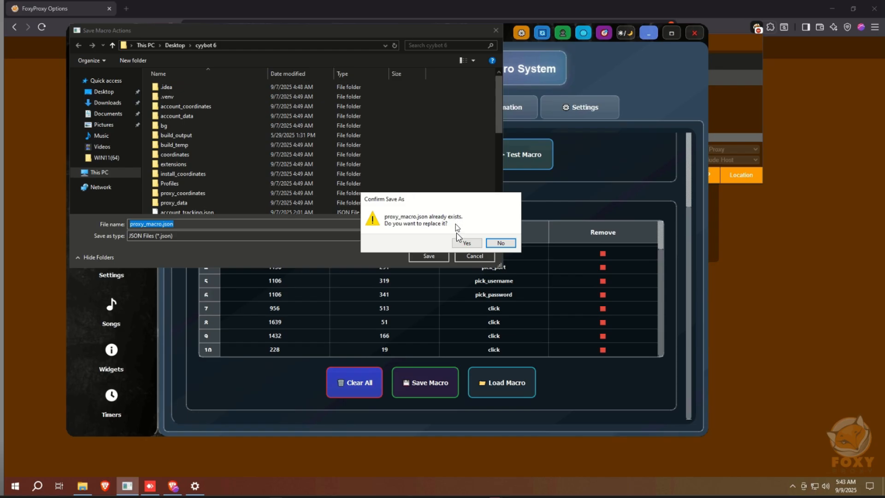
left_click(465, 242)
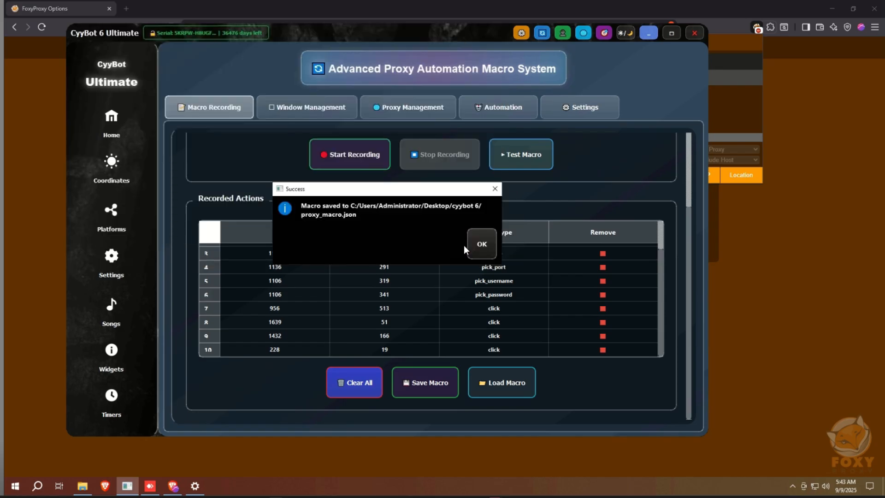
left_click(481, 244)
left_click_drag(408, 34, 279, 332)
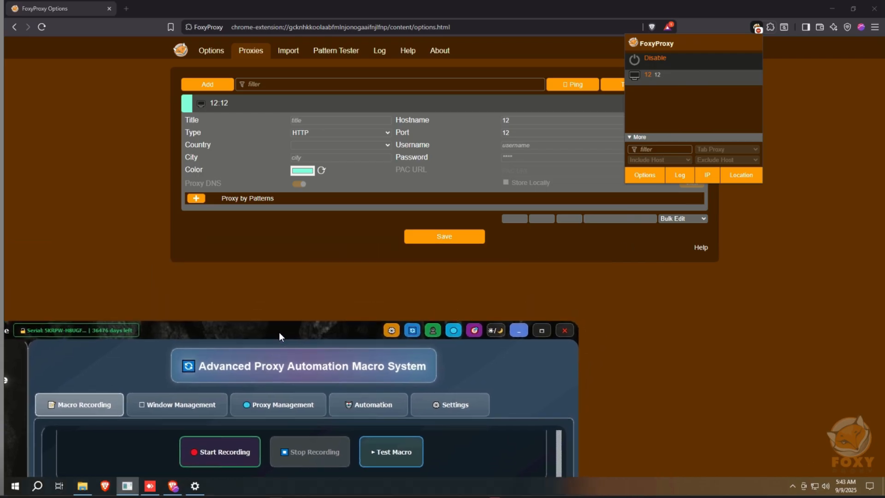
- Close the old options tab and reopen FoxyProxy Options on the Proxies list
left_click(126, 9)
left_click(104, 8)
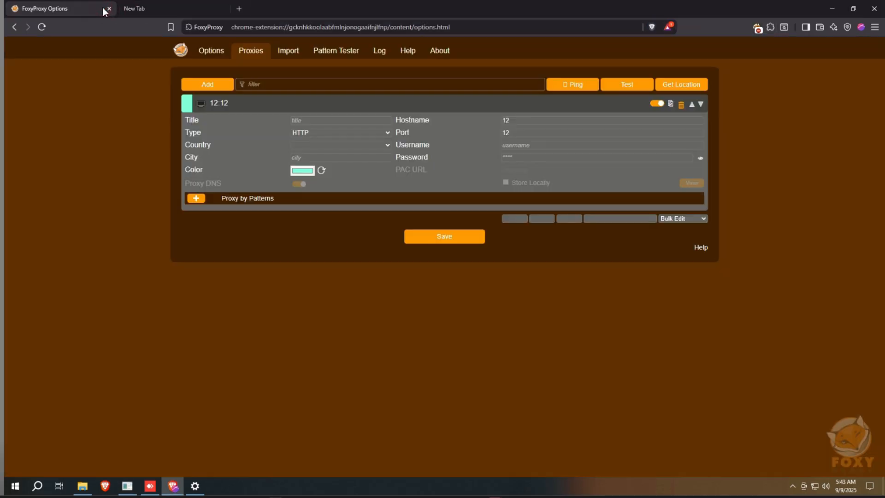
left_click(108, 7)
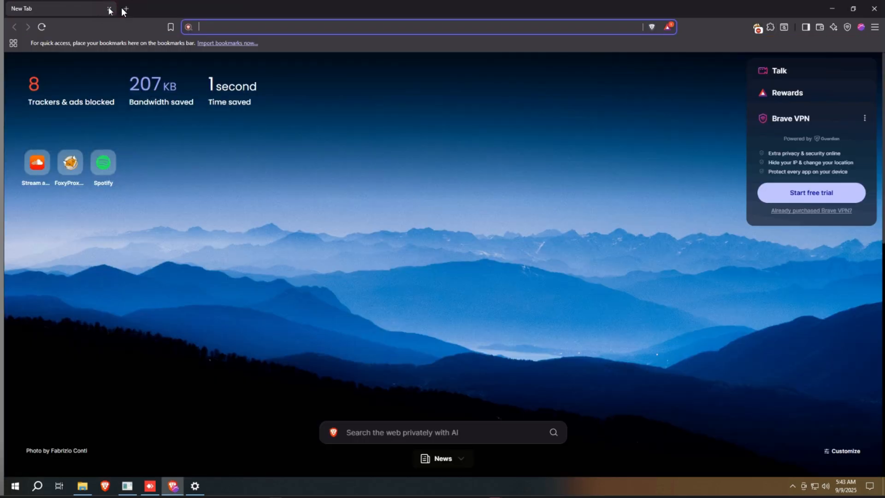
left_click(757, 30)
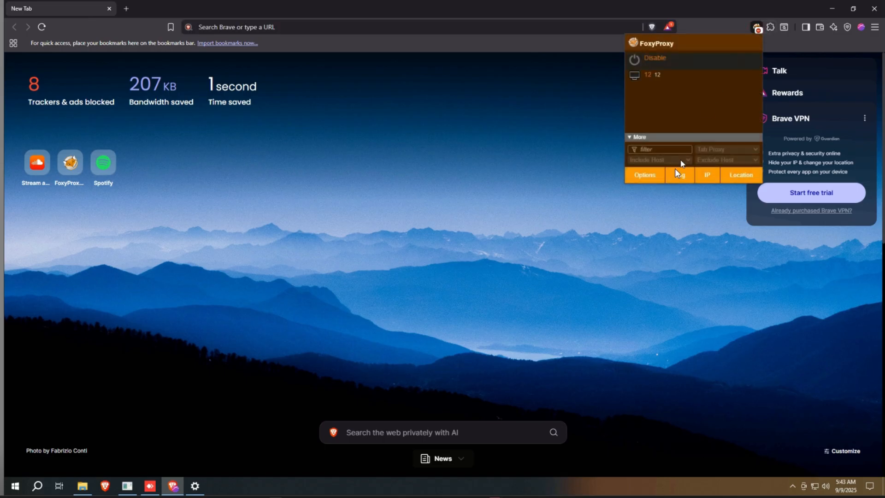
left_click(652, 179)
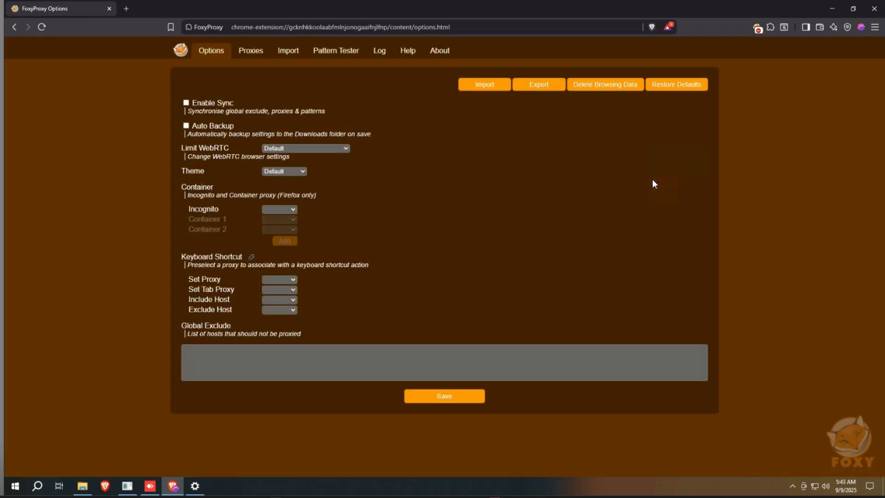
left_click(259, 58)
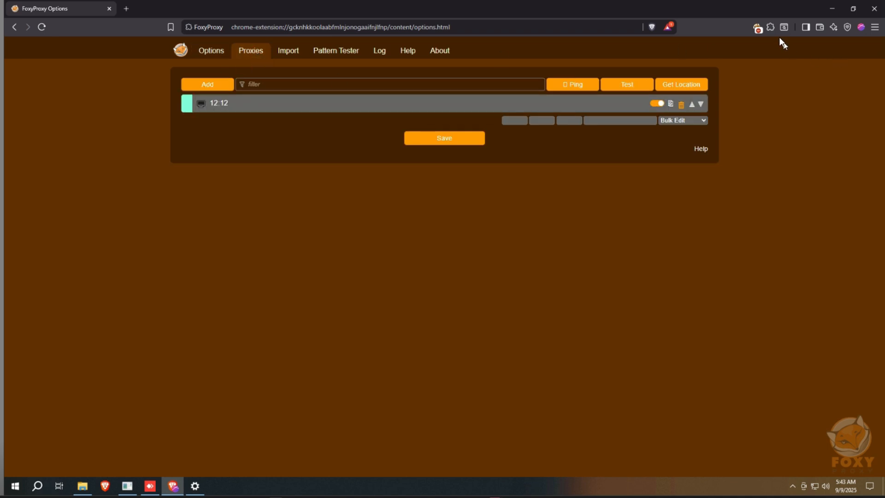
left_click(756, 26)
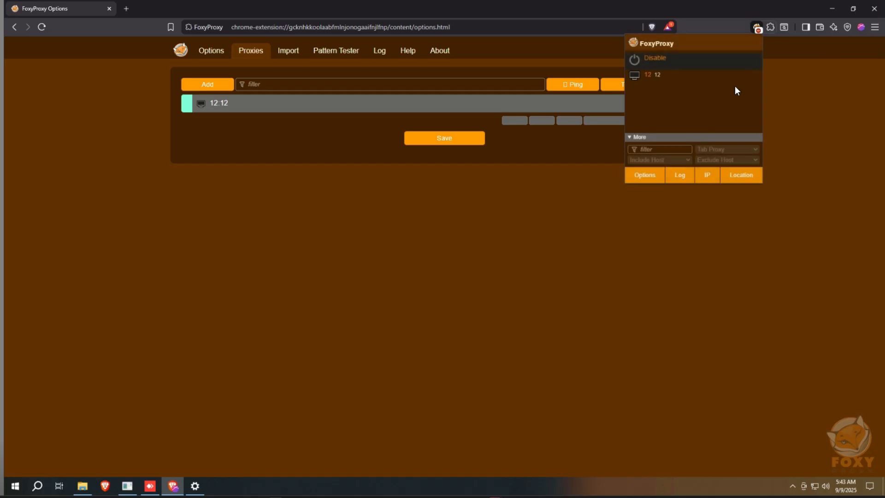
left_click(334, 139)
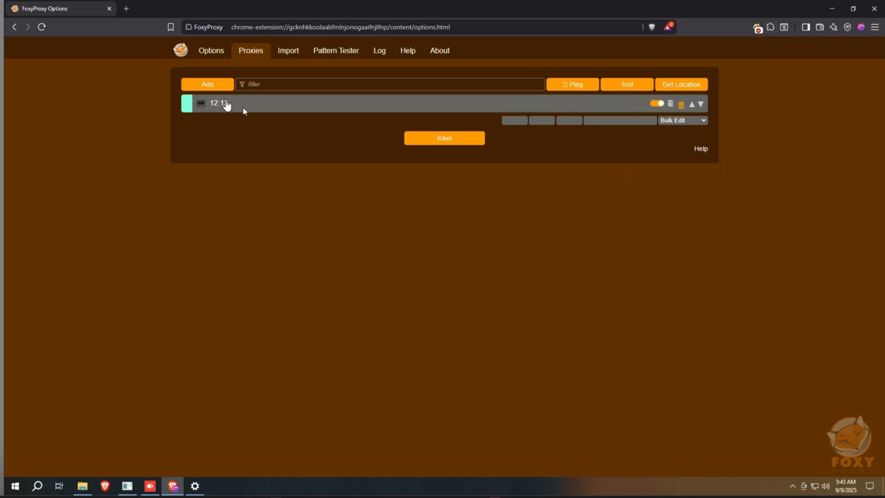
- Add a blank proxy entry, then delete it and confirm
left_click(204, 90)
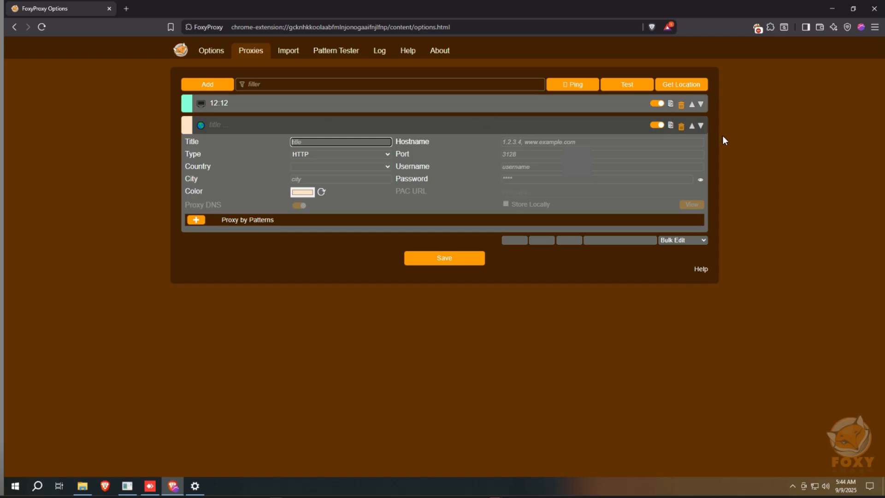
left_click(681, 126)
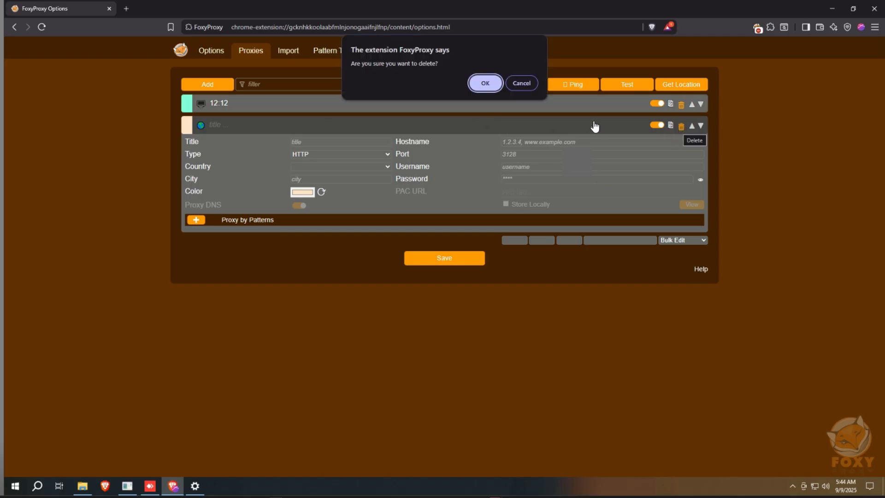
left_click(484, 83)
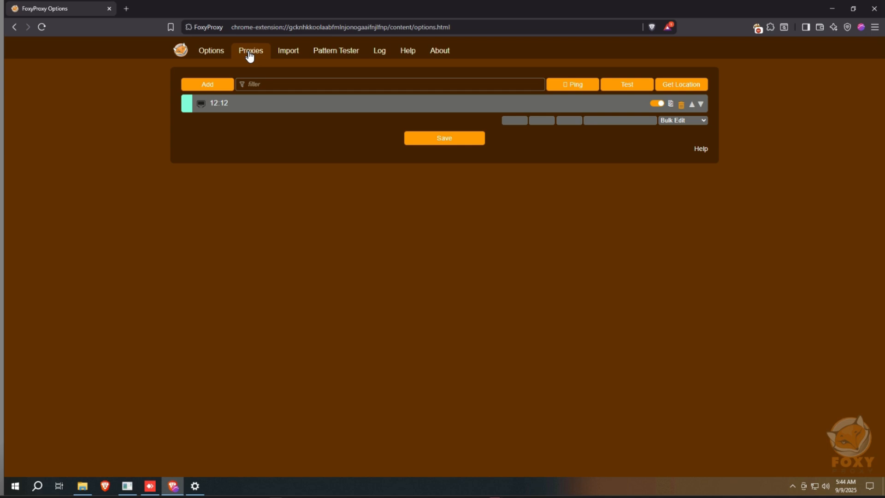
- Set the 12:12 proxy's hostname to 12 and its port to 1231
left_click(497, 107)
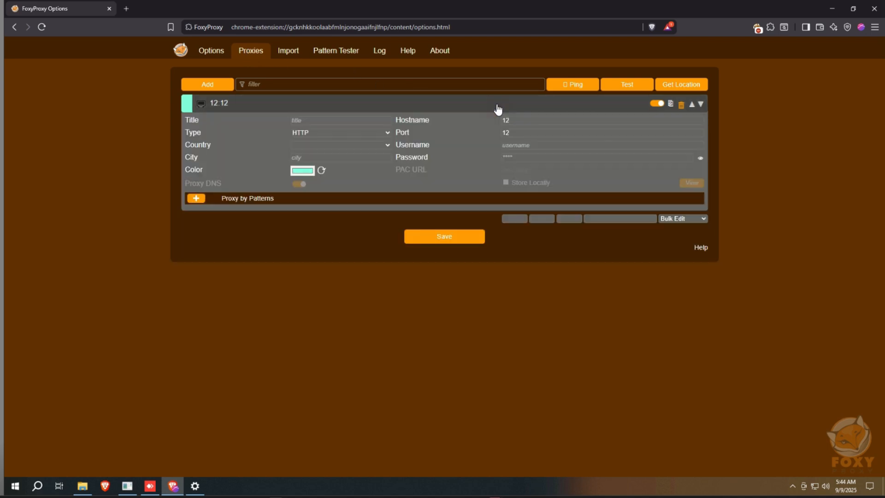
left_click(512, 120)
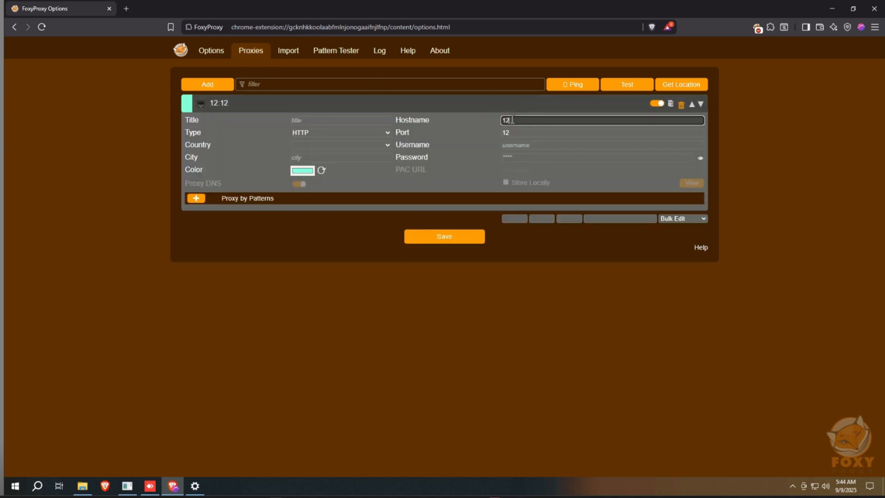
key("BackSpace")
type("121")
key("BackSpace")
left_click(531, 133)
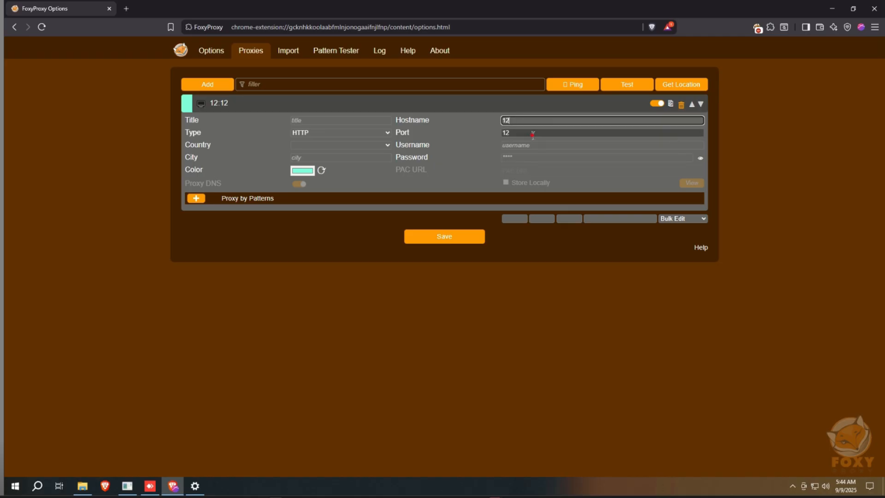
type("31")
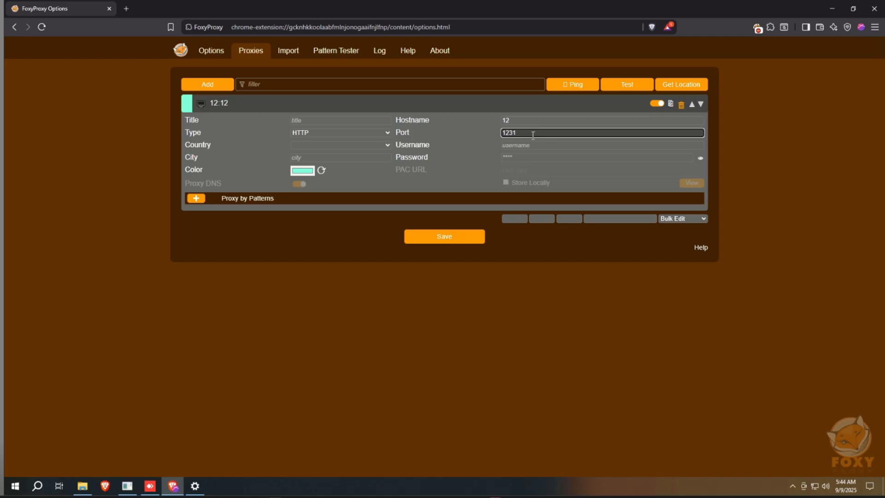
- Step through the Username and Password fields, then close the Brave window
left_click(524, 144)
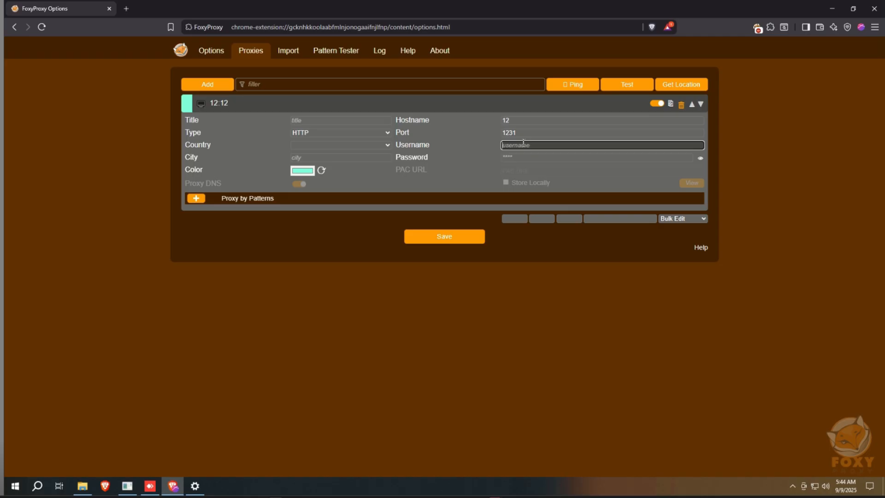
left_click(516, 155)
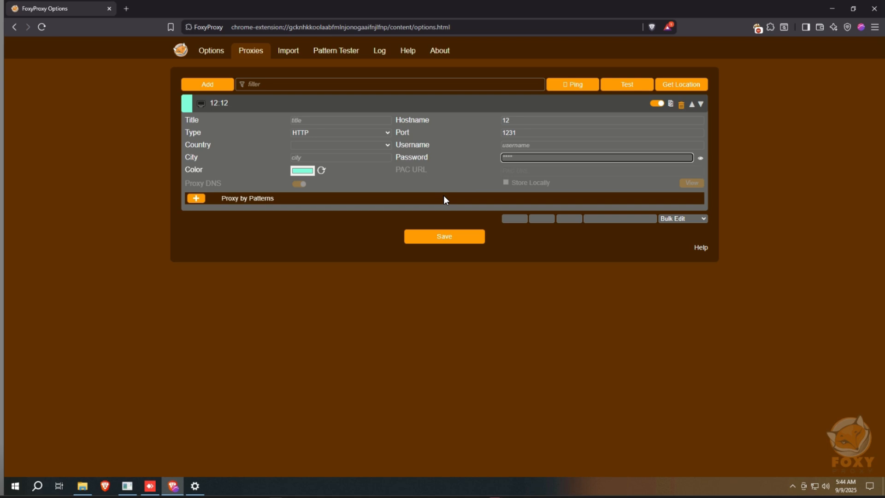
left_click(207, 298)
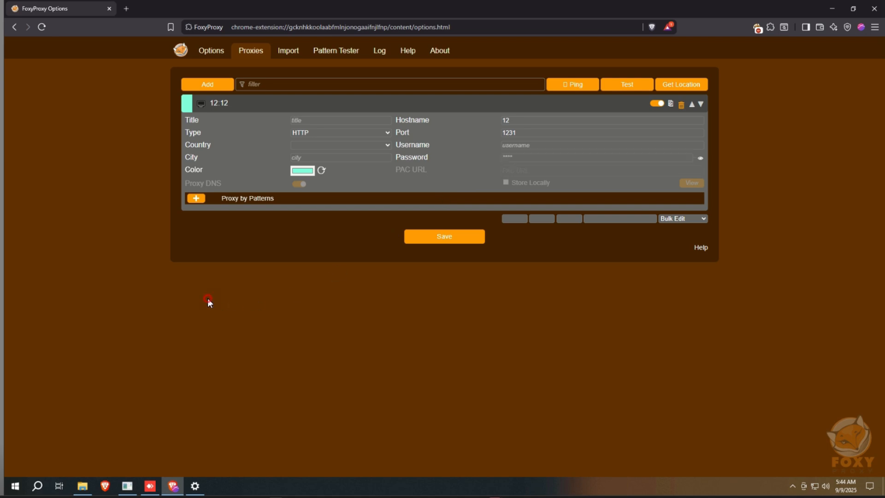
left_click(110, 7)
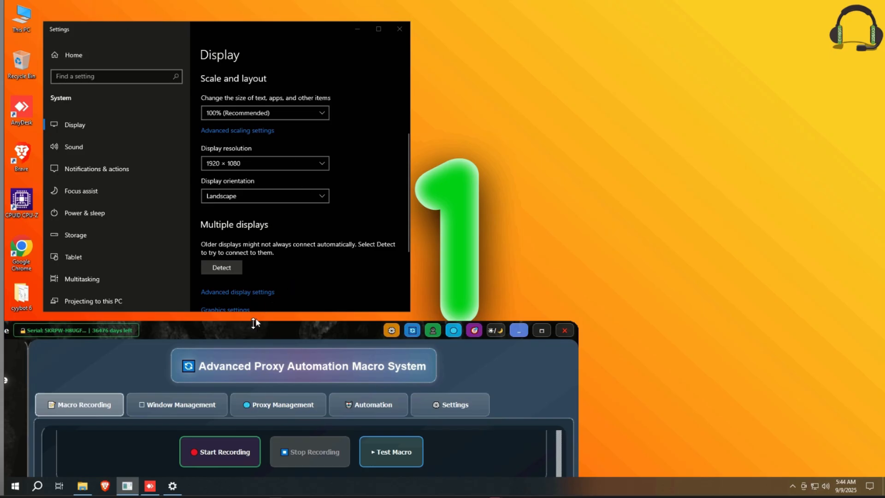
- Save the macro again as proxy_macro.json in the cyybot 6 folder, confirming the replacement
left_click_drag(256, 334, 389, 62)
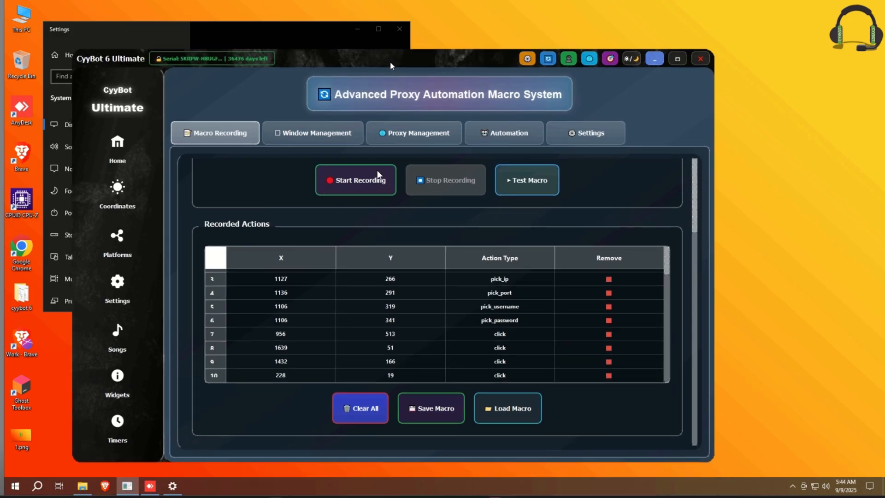
left_click(436, 411)
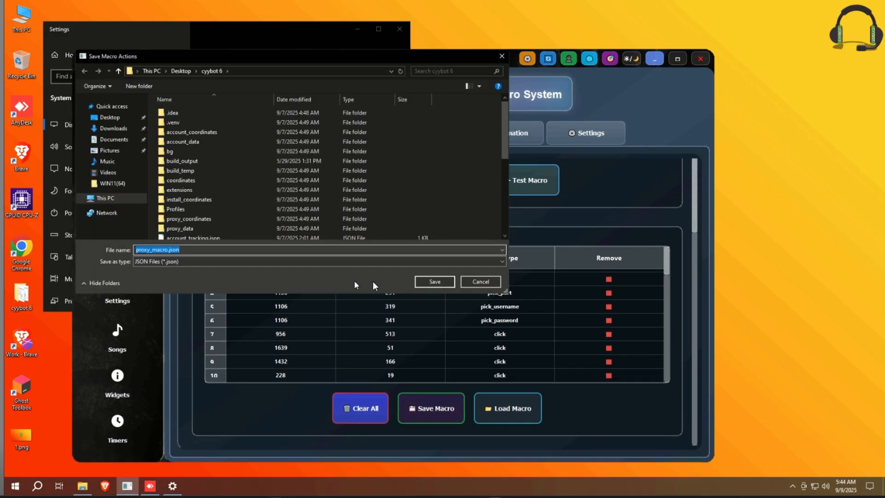
left_click(442, 280)
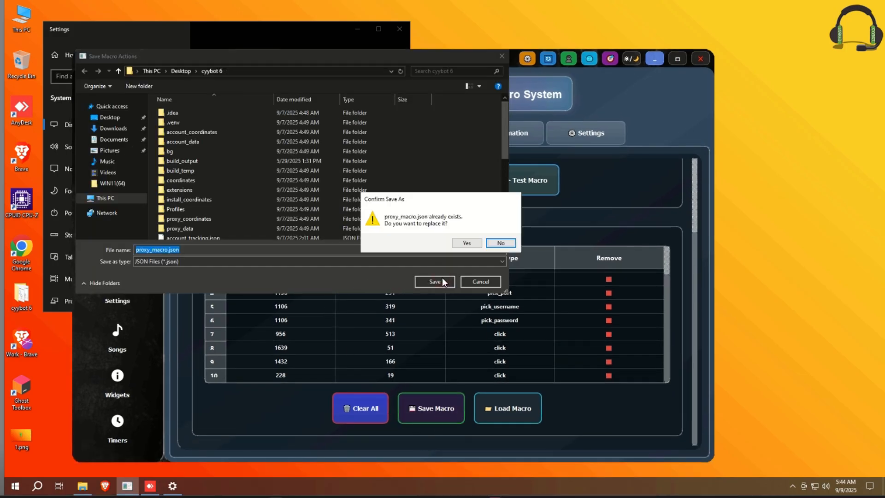
left_click(461, 244)
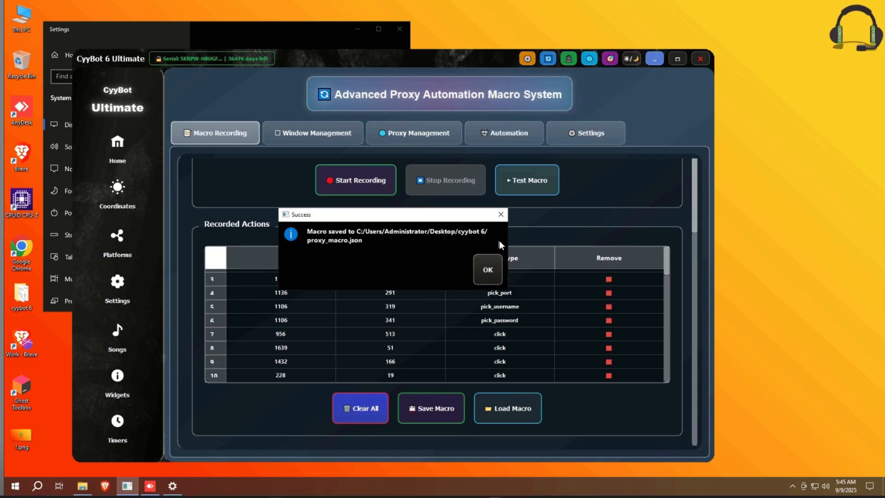
left_click(488, 271)
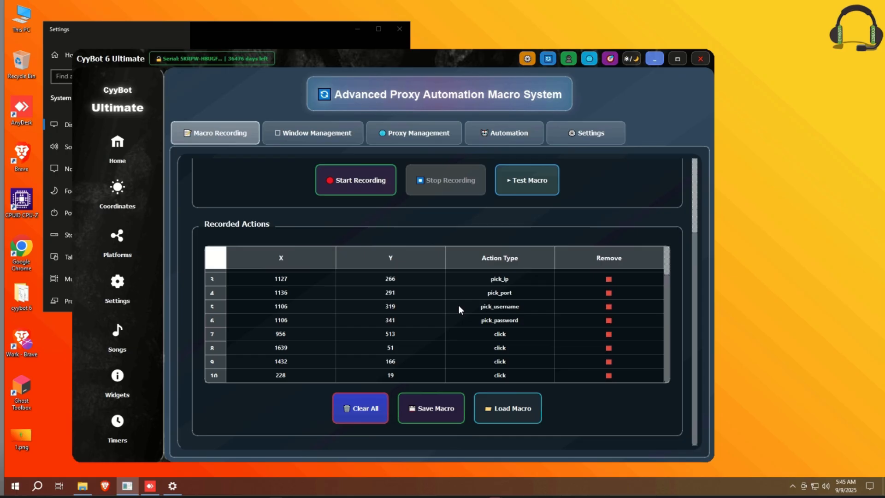
- Open the Automation tab and choose a start position for the automation
left_click(504, 135)
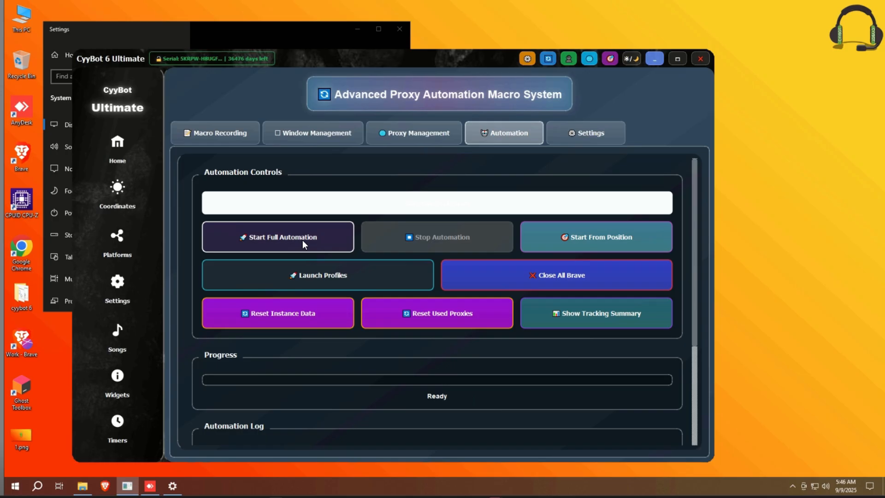
left_click(615, 237)
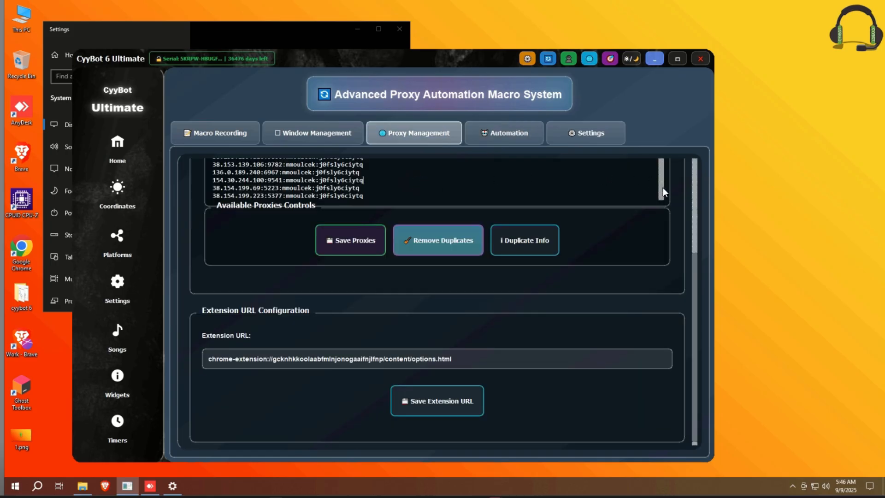
- Remove all proxy lines from CyyBot's proxy box and launch a new Notepad window
key("ctrl+a")
key("Delete")
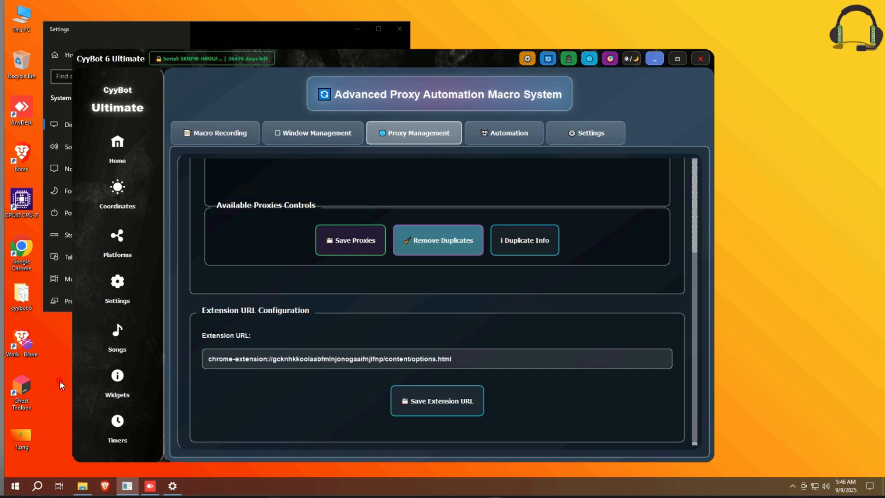
key("super+r")
type("n")
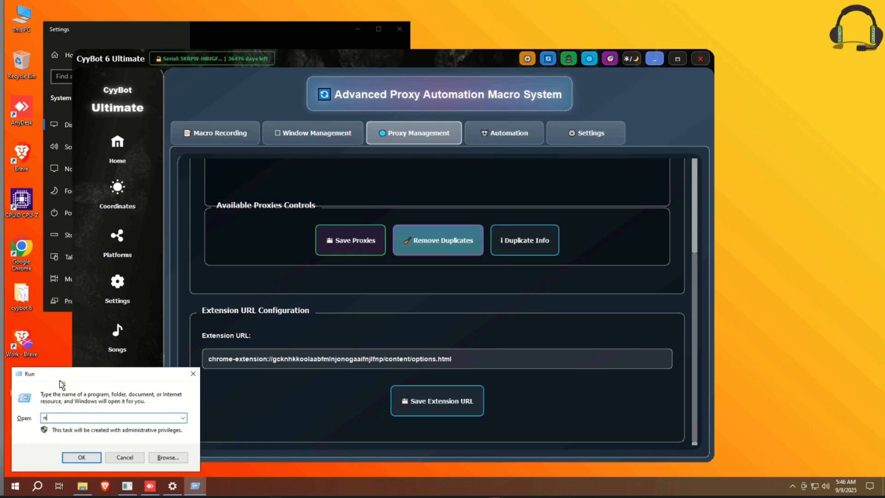
type("otepad")
key("Return")
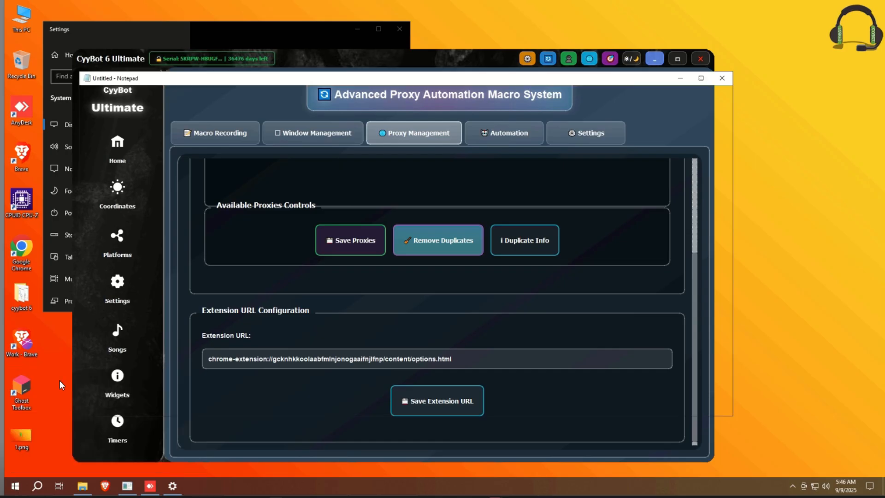
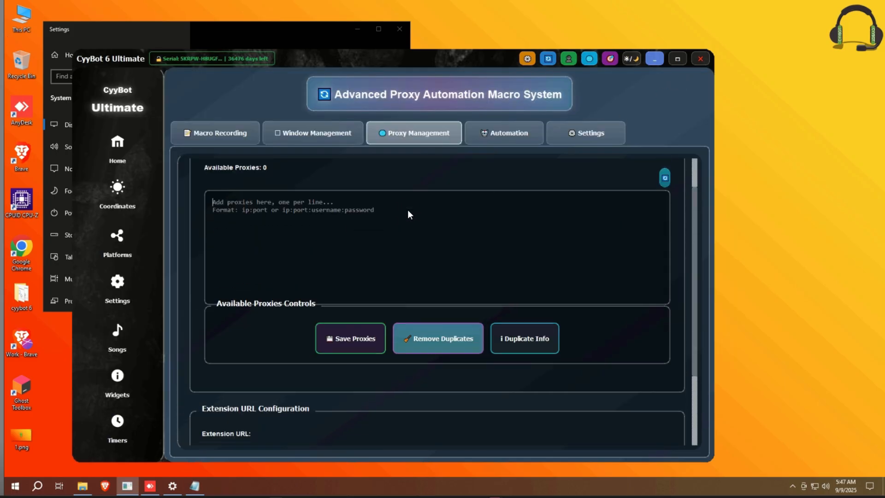
- Paste the 60 proxies into the Available Proxies box, then return to the Notepad proxy list
key("ctrl+v")
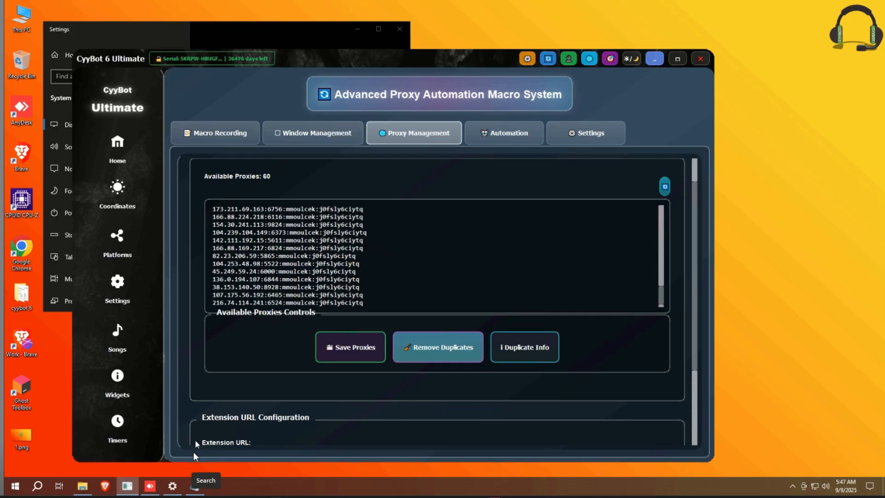
left_click(201, 485)
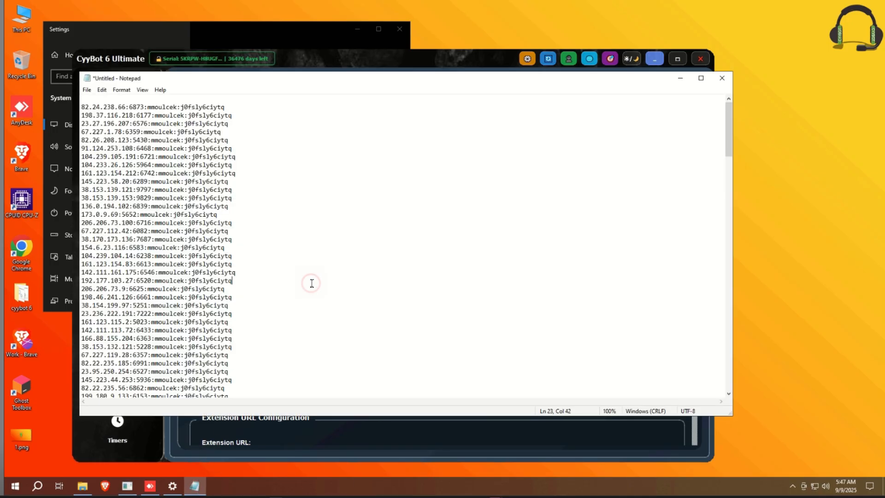
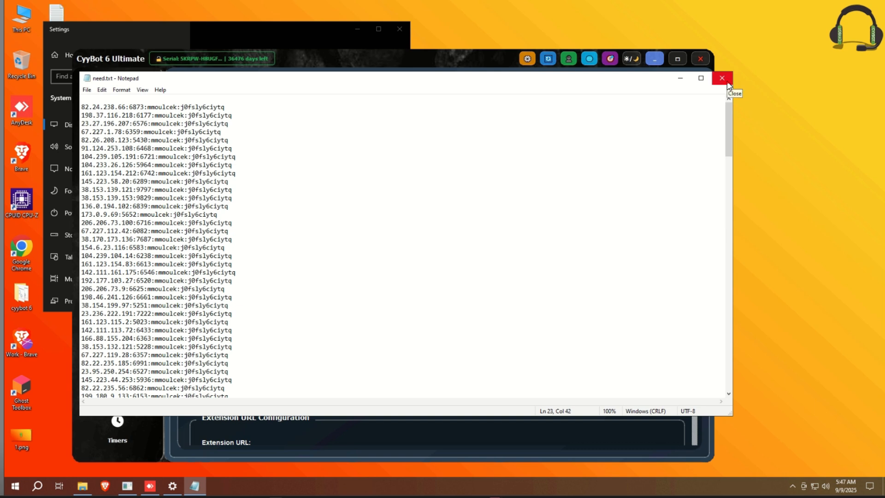
- Close need.txt in Notepad, then save the 60 available proxies and dismiss the confirmation
left_click(723, 80)
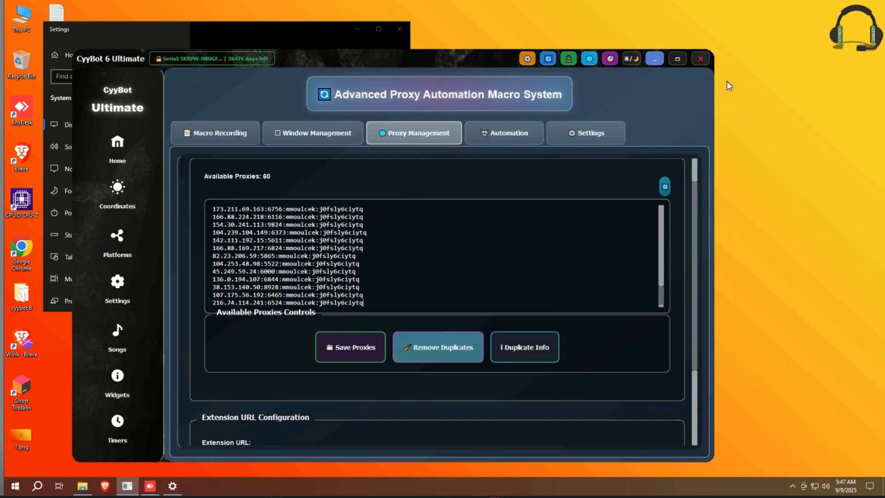
left_click(369, 353)
left_click(453, 265)
scroll(447, 254, "down", 6)
- Start the automation from position 1, so Profile 1 uses Proxy 1
left_click(511, 131)
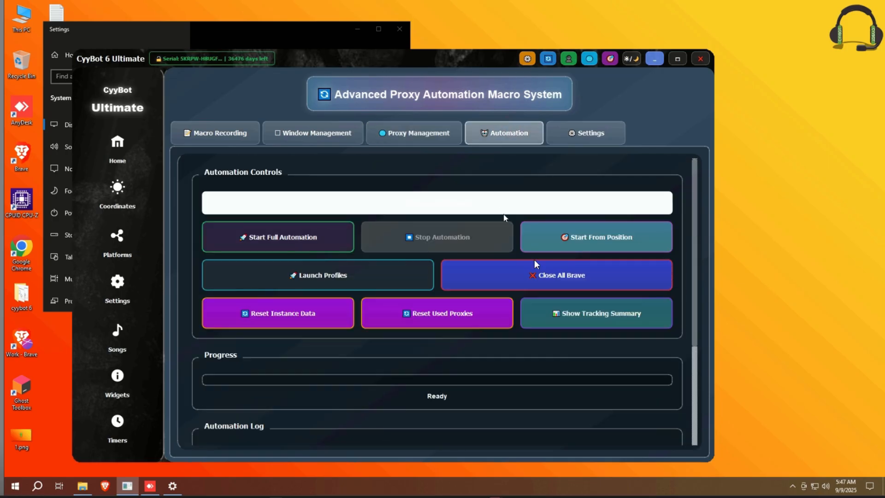
left_click(563, 237)
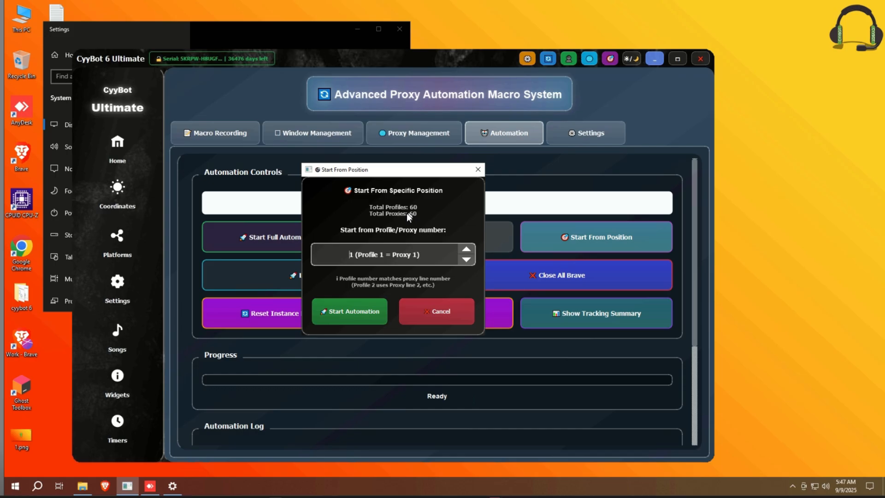
left_click(338, 313)
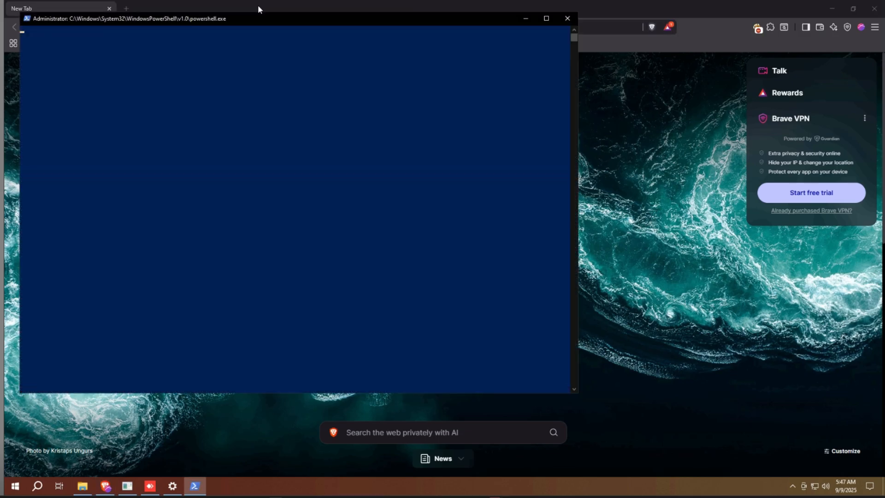
- Load the FoxyProxy options page and expand the 12:12 placeholder proxy
type("chrome-extension://gcknhkkoolaabfmlnjonogaaifnjlfnp/content/options.html")
key("Return")
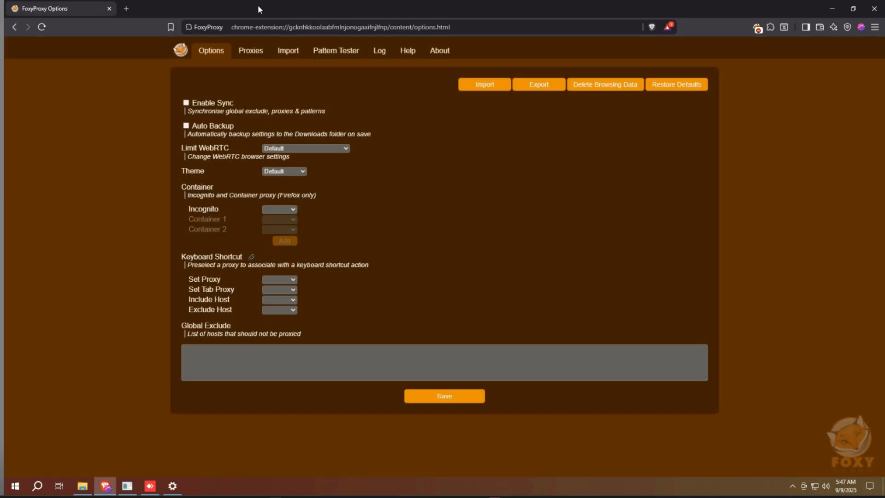
left_click(252, 52)
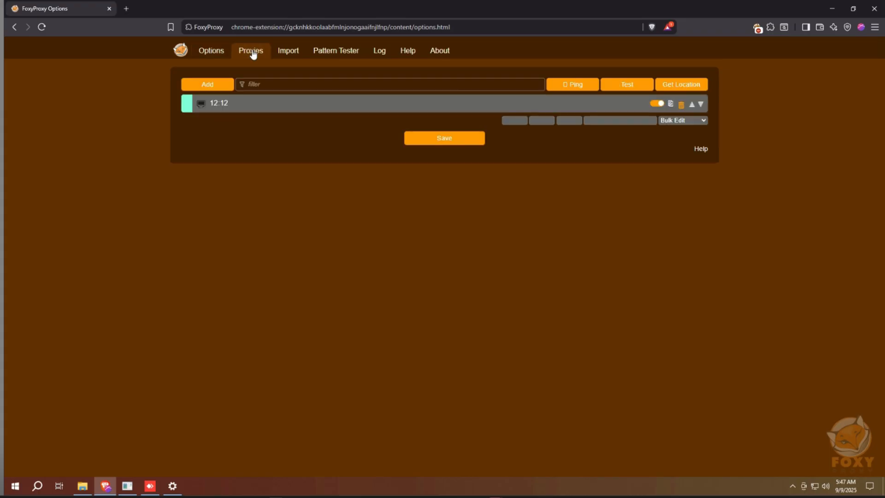
left_click(479, 106)
- Replace the proxy hostname with 188.215.5.189 and the port with 5219
left_click(523, 121)
key("ctrl+a")
type("188.215.5.189")
left_click(526, 133)
key("ctrl+a")
type("5219")
- Enter the proxy account username and password, save, and make 188.215.5.189 the active proxy
left_click(512, 146)
type("mmpulcek")
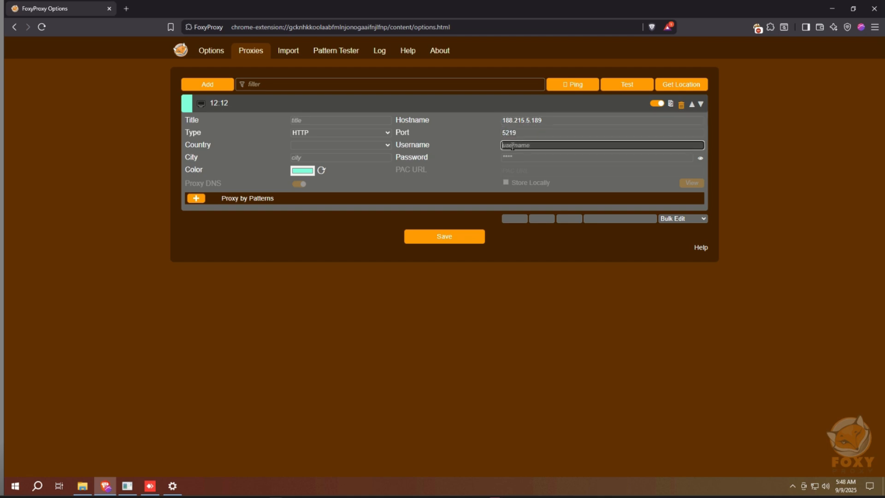
left_click(513, 157)
type("••••••••••••")
left_click(443, 235)
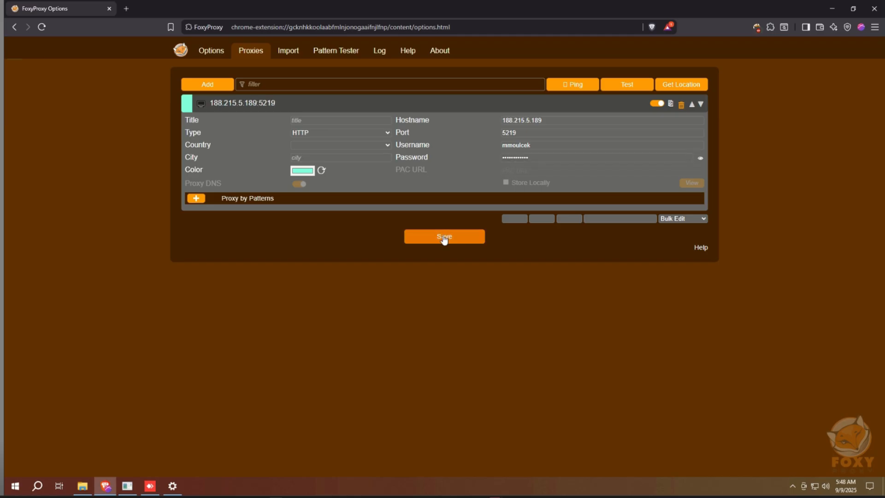
left_click(756, 26)
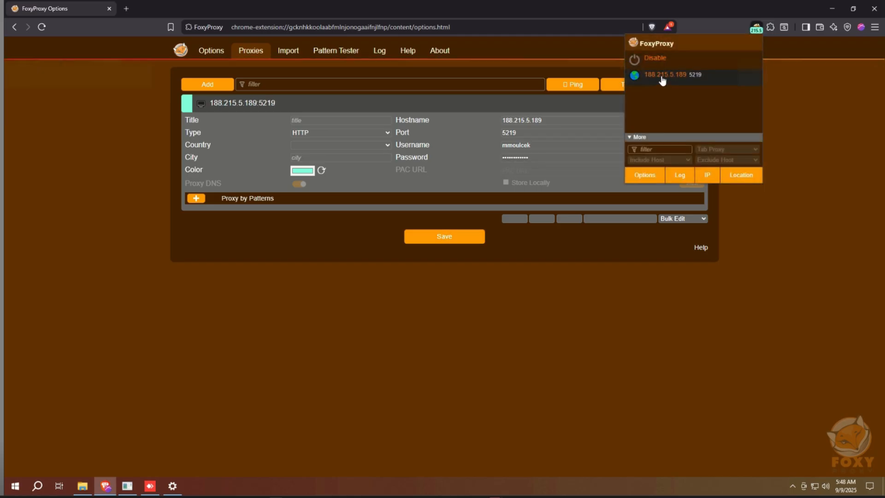
left_click(109, 8)
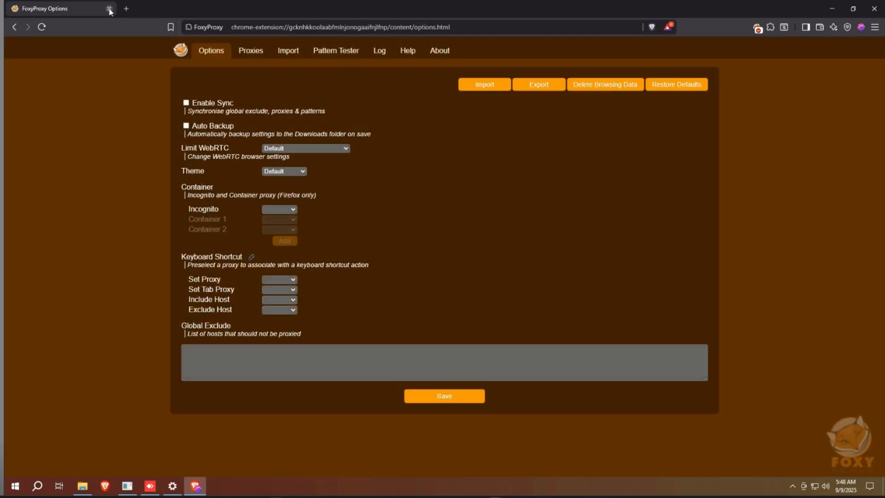
- Expand the 12:12 proxy, then reload the FoxyProxy options page from the pasted address
left_click(253, 52)
left_click(480, 107)
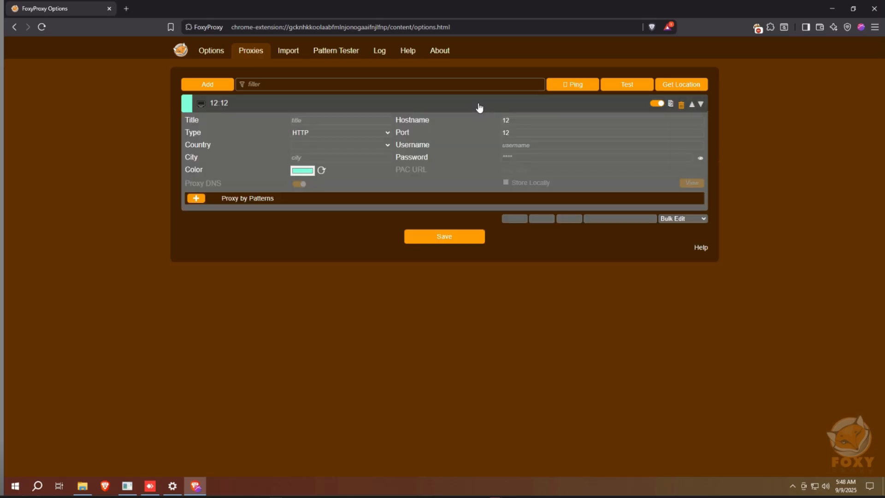
triple_click(522, 121)
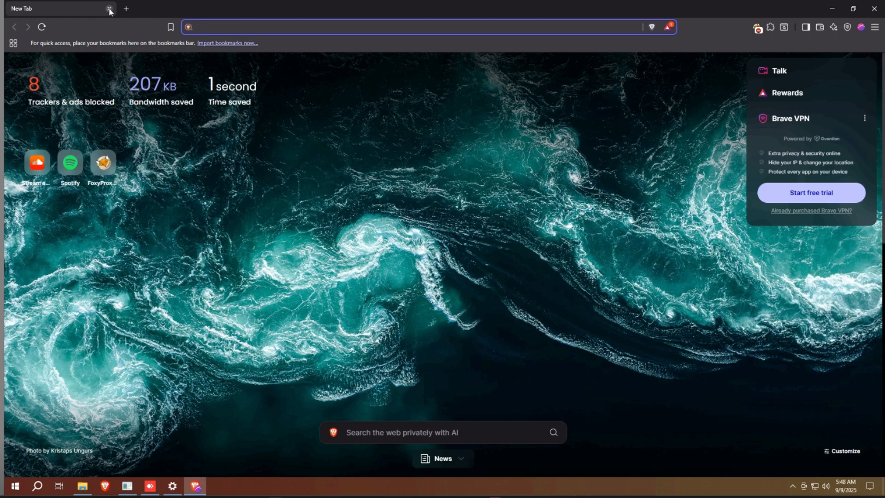
type("chrome-extension://gcknhkkoolaabfmlnjonogaaifnjlfnp/content/options.html")
key("Return")
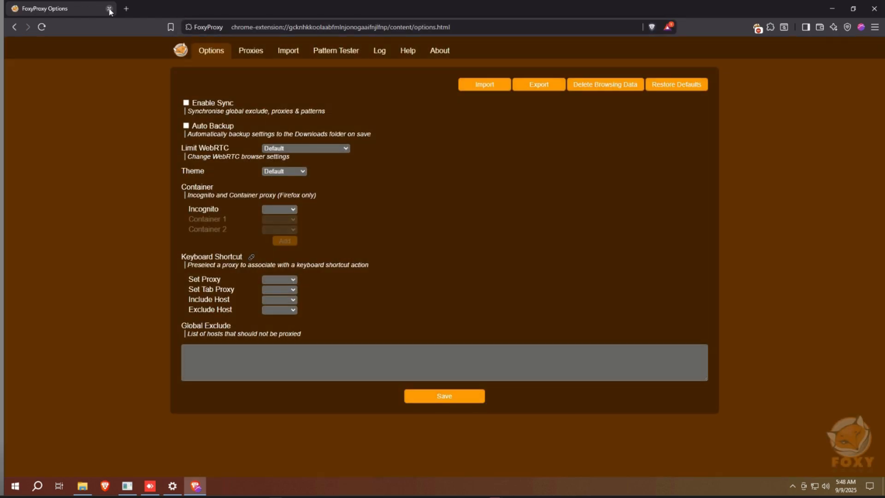
- Expand the 12:12 proxy and set hostname 104.168.25.180 with port 5862
left_click(252, 53)
left_click(480, 107)
double_click(522, 121)
type("104.168.25.180")
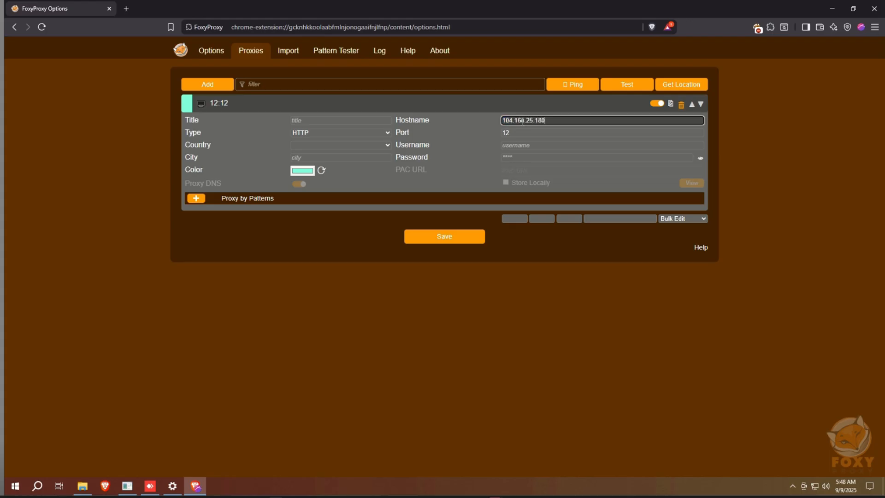
double_click(510, 133)
type("5862")
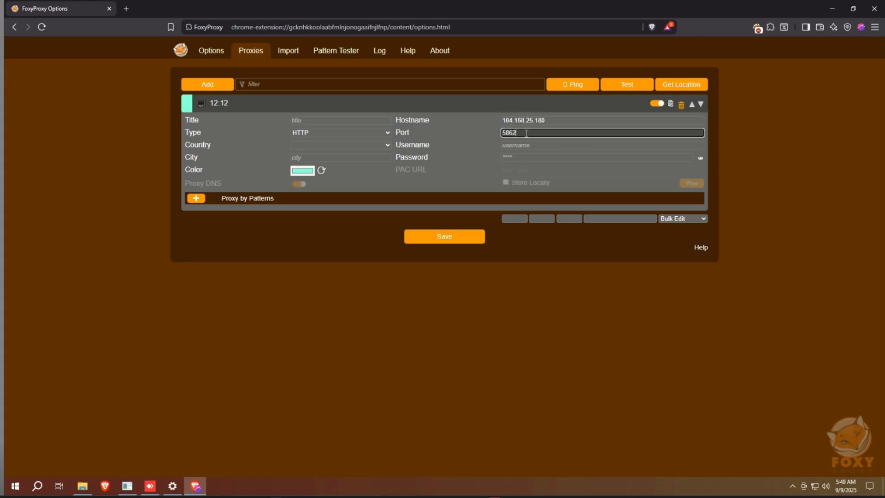
- Fill in the proxy username and password, save, and check the proxy in the FoxyProxy popup
left_click(513, 145)
type("mmpulcek")
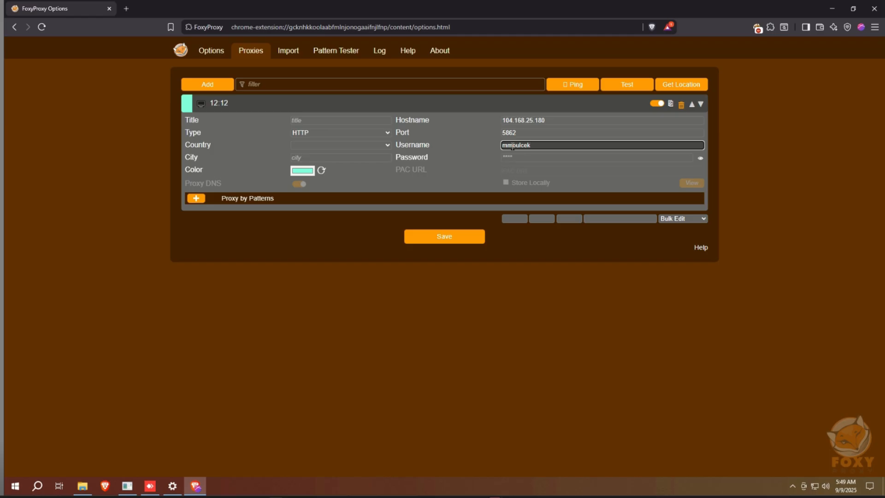
left_click(513, 158)
type("••••••••••••")
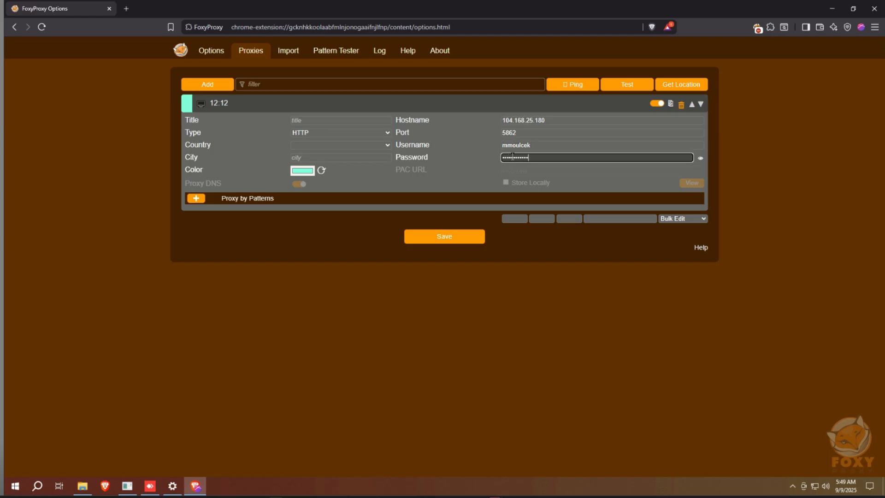
left_click(443, 236)
left_click(757, 28)
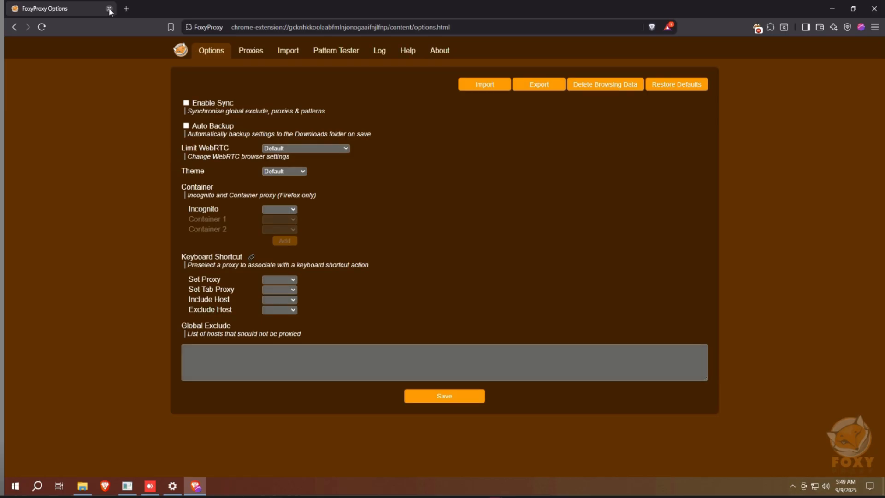
- Expand the 12:12 proxy and replace its hostname with 104.168.25.180 and port with 5862
left_click(252, 52)
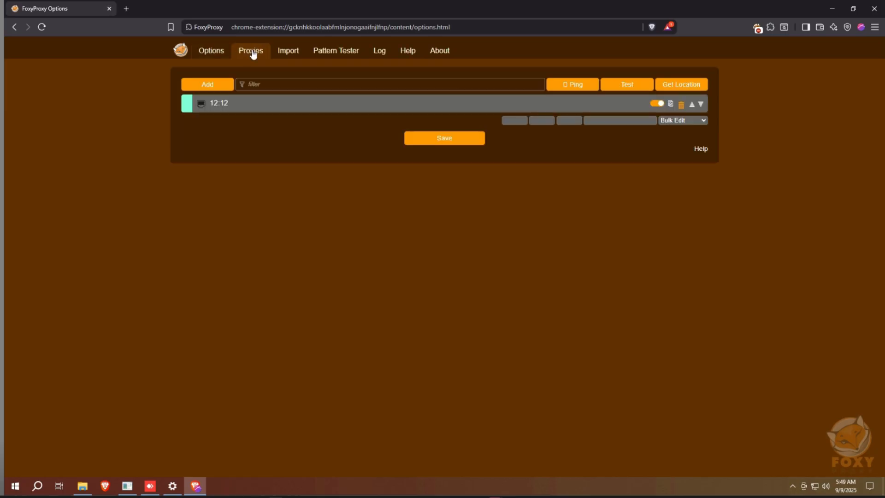
left_click(479, 106)
triple_click(522, 121)
type("104.168.25.180")
triple_click(525, 133)
type("5862")
- Enter the proxy username and password, save, select the proxy as active, and close the tab
left_click(513, 146)
type("mmpulcek")
left_click(513, 157)
type("••••••••••••")
left_click(445, 237)
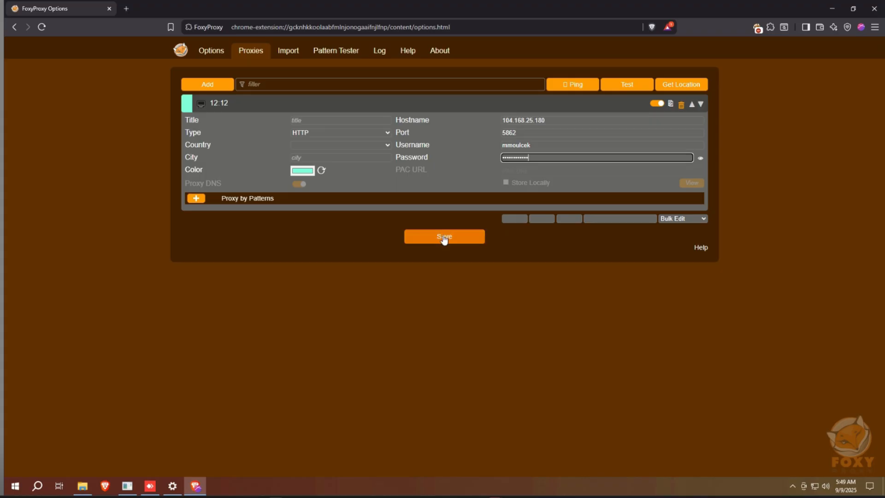
left_click(757, 28)
left_click(662, 75)
left_click(109, 9)
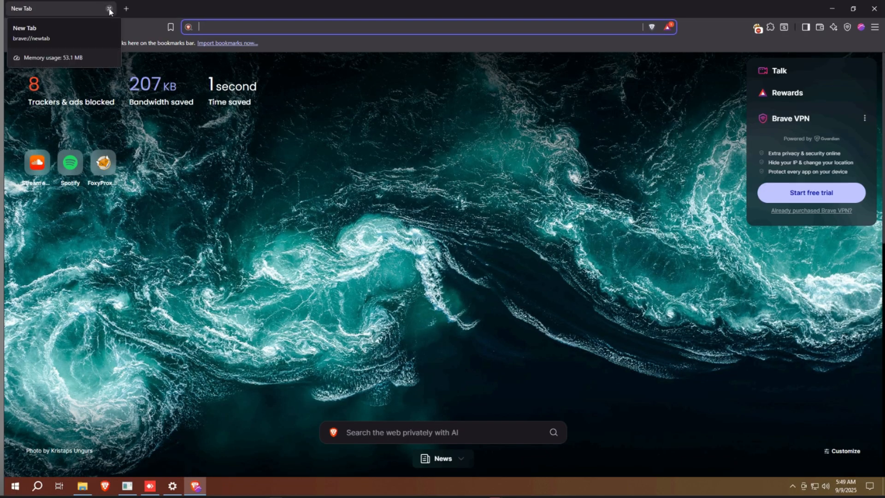
- Load the FoxyProxy options page from the pasted address and expand the 12:12 proxy
left_click(109, 9)
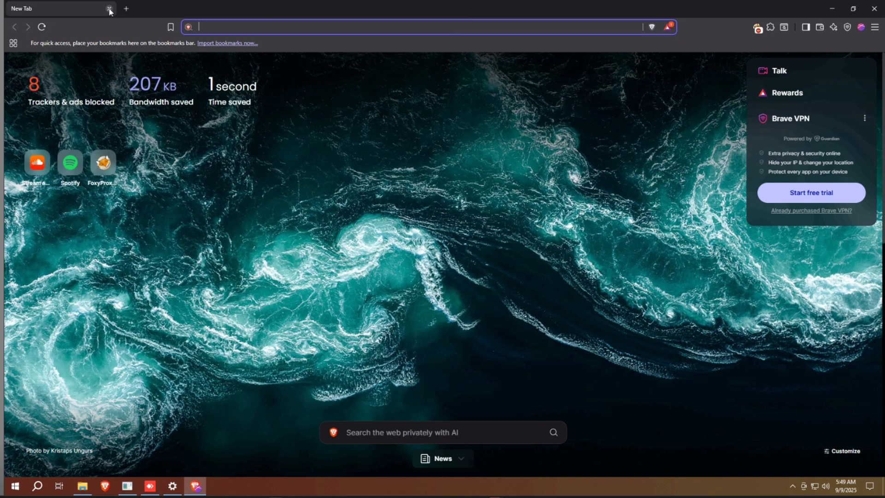
type("chrome-extension://gcknhkkoolaabfmlnjonogaaifnjlfnp/content/options.html")
key("Return")
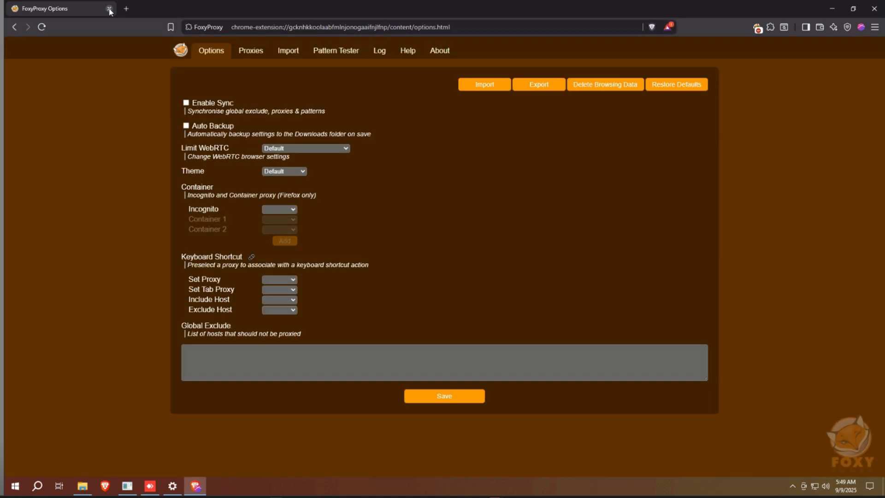
left_click(252, 52)
left_click(479, 107)
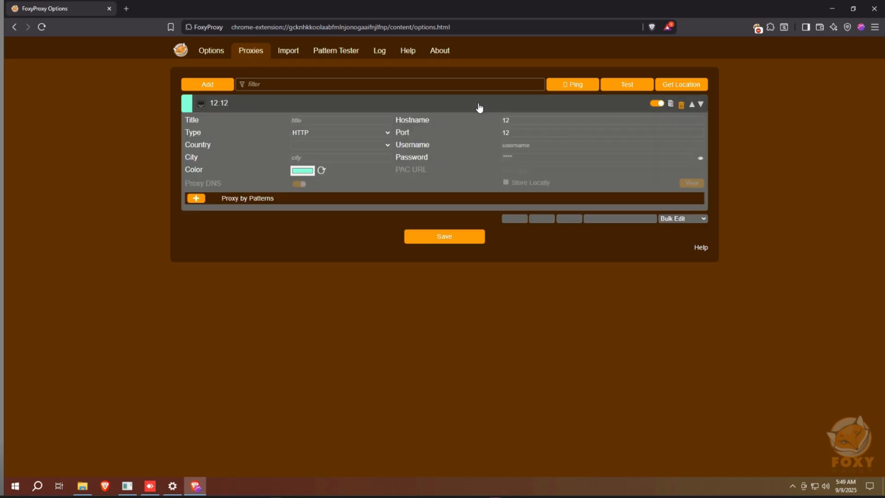
left_click(110, 9)
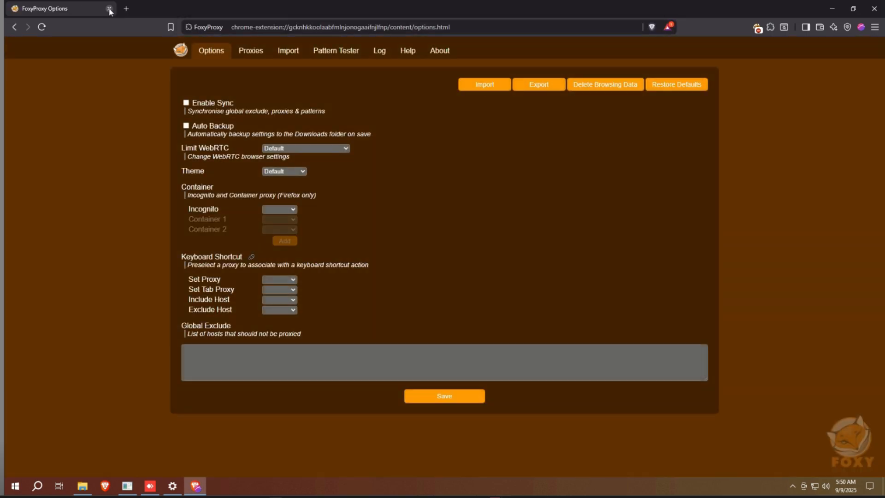
- Expand the 12:12 proxy again and set hostname 166.88.3.109 with port 6580
left_click(253, 52)
left_click(479, 108)
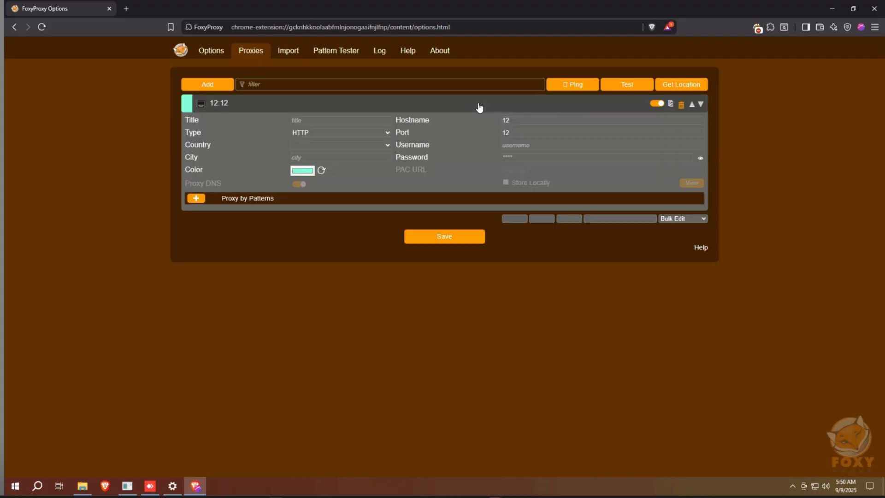
double_click(523, 120)
type("166.88.3.109")
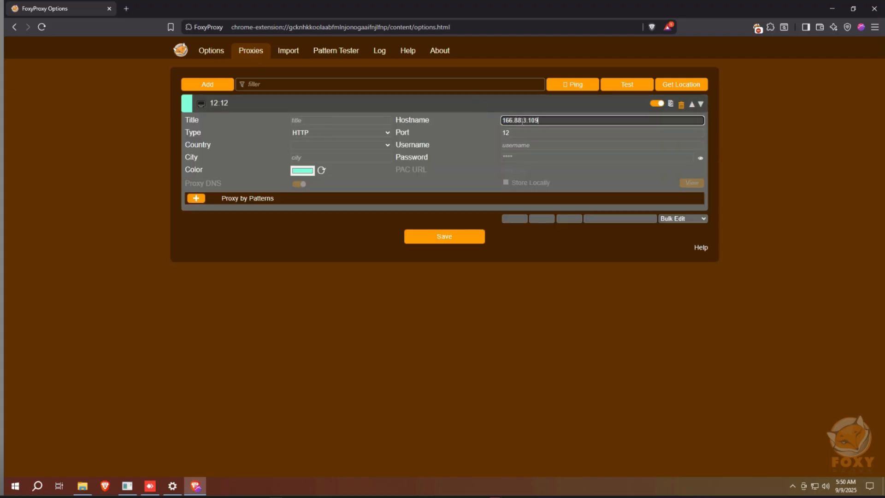
double_click(526, 133)
type("6580")
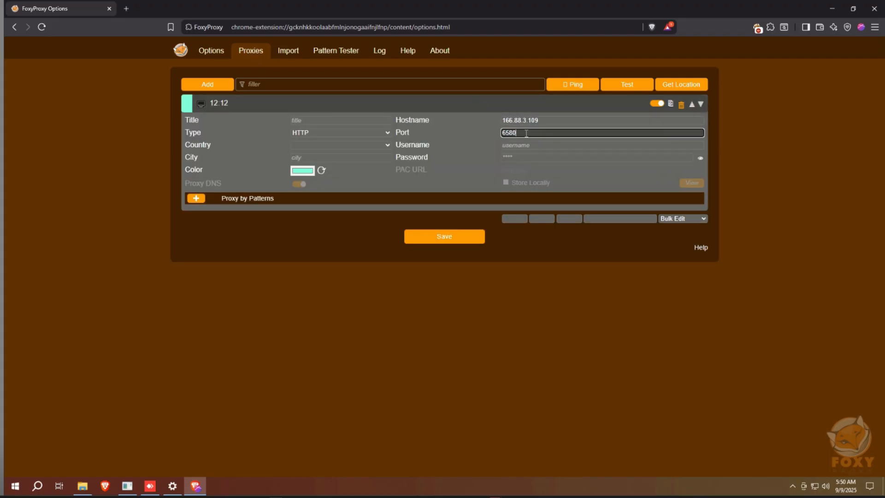
- Fill in the proxy username and password, save, confirm it in the popup, and close the browser
left_click(513, 146)
type("mmoulcek")
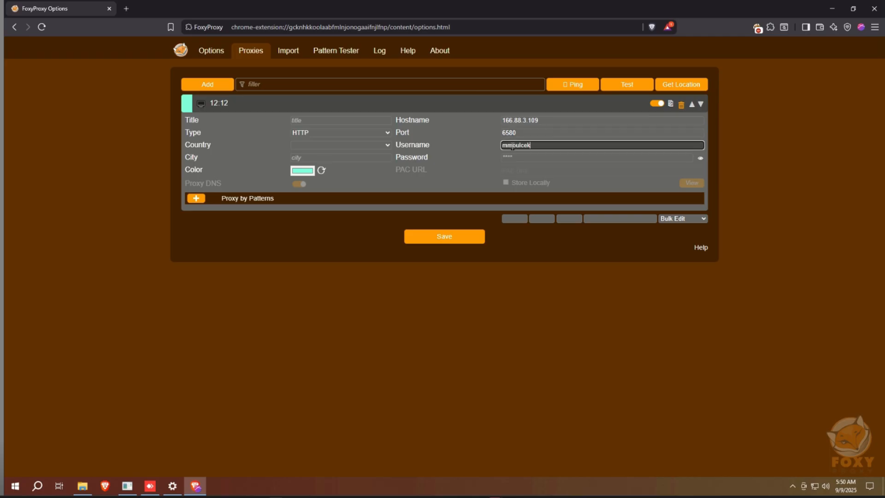
left_click(513, 157)
type("************")
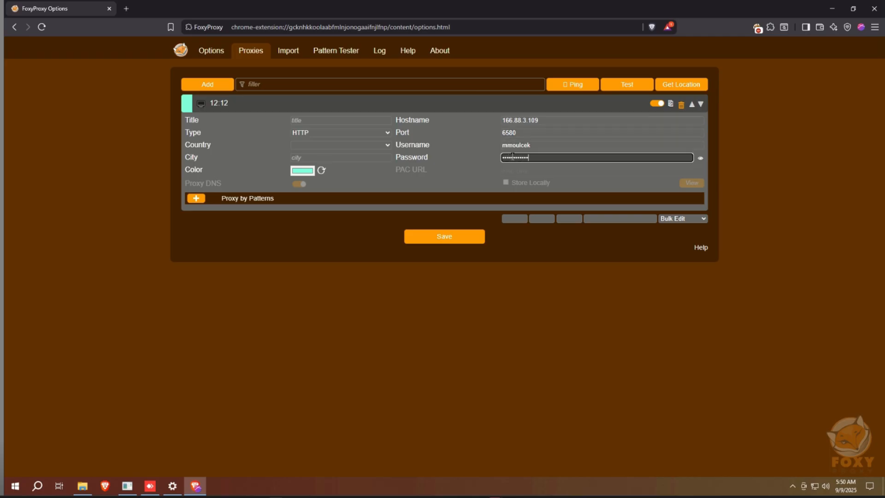
left_click(445, 237)
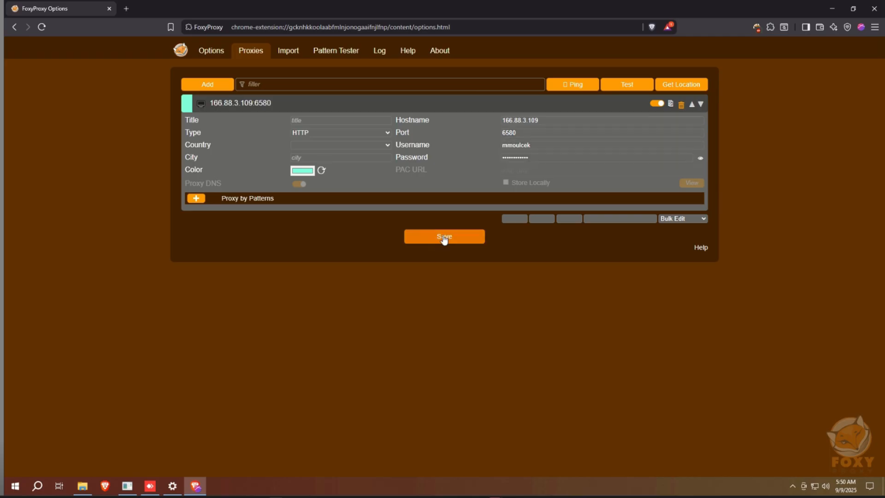
left_click(758, 27)
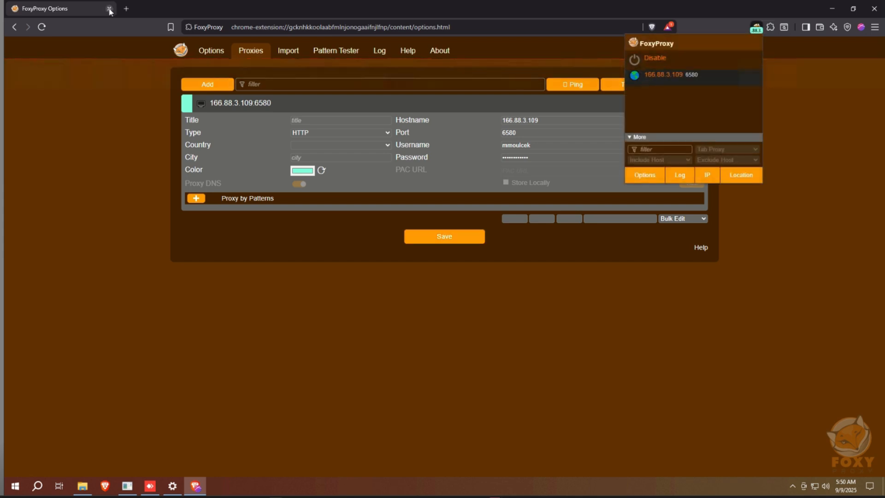
left_click(110, 9)
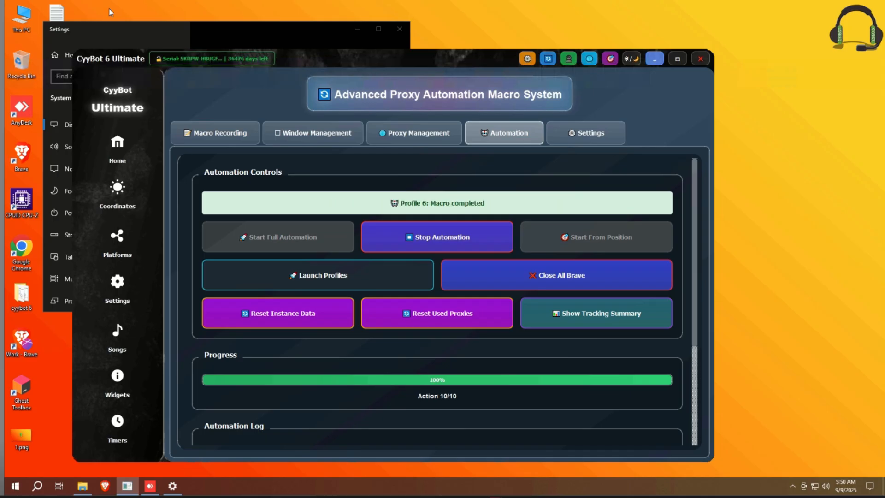